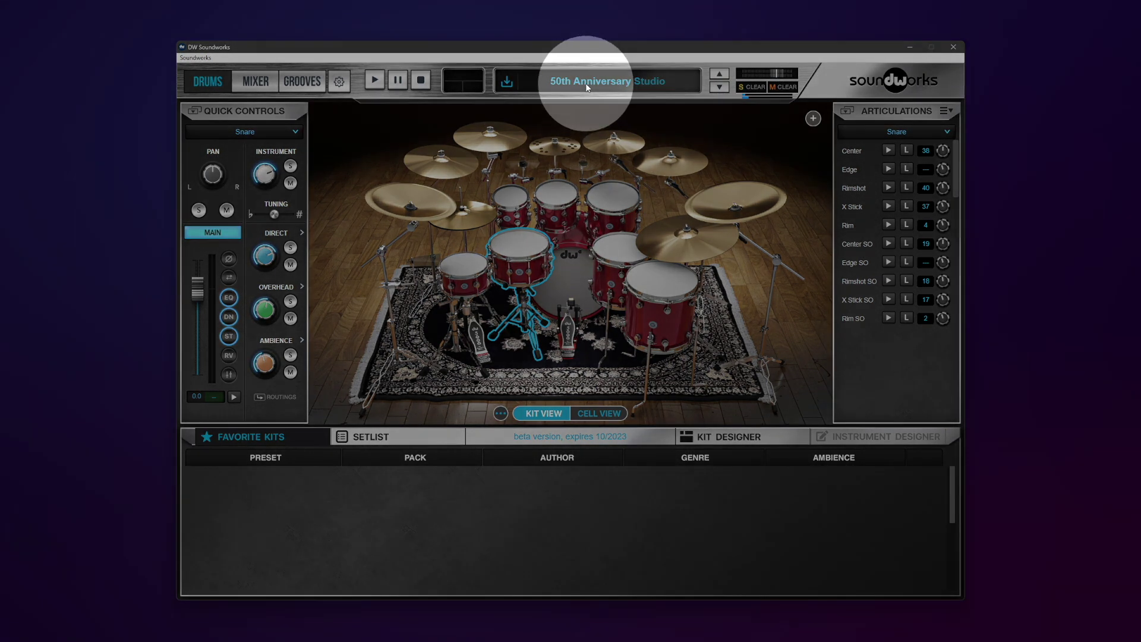
Step: Open the Kit Presets list while 50th Anniversary Studio is the loaded kit
left_click(563, 83)
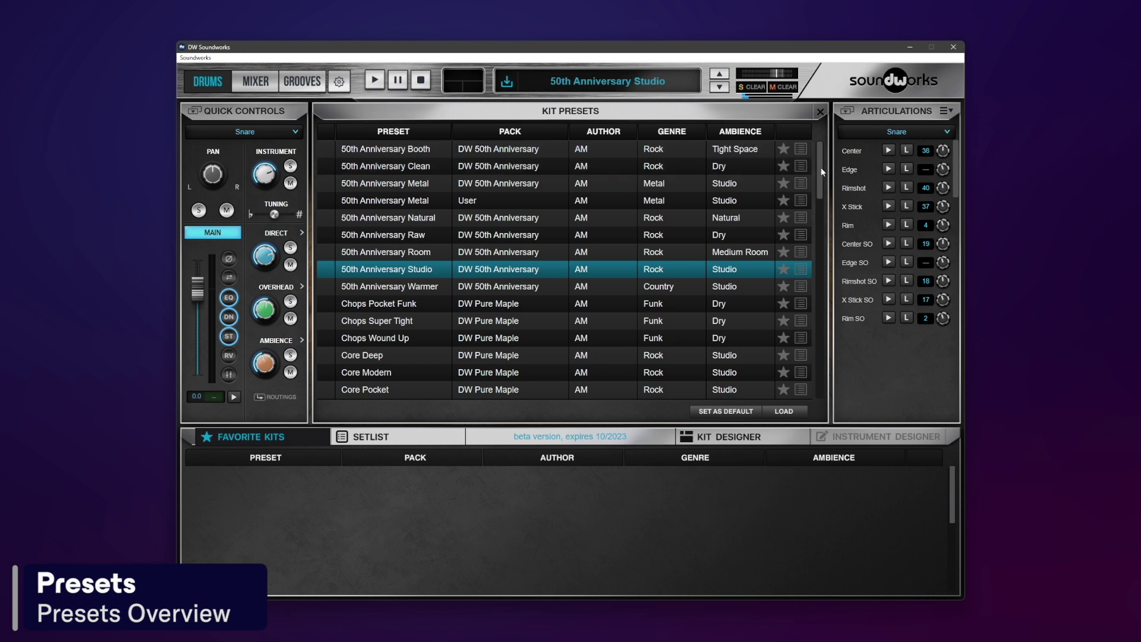
Step: Scroll the presets list and select the User-pack 50th Anniversary Metal preset
mouse_move(819, 170)
left_mouse_down()
mouse_move(821, 370)
mouse_move(832, 152)
left_mouse_up()
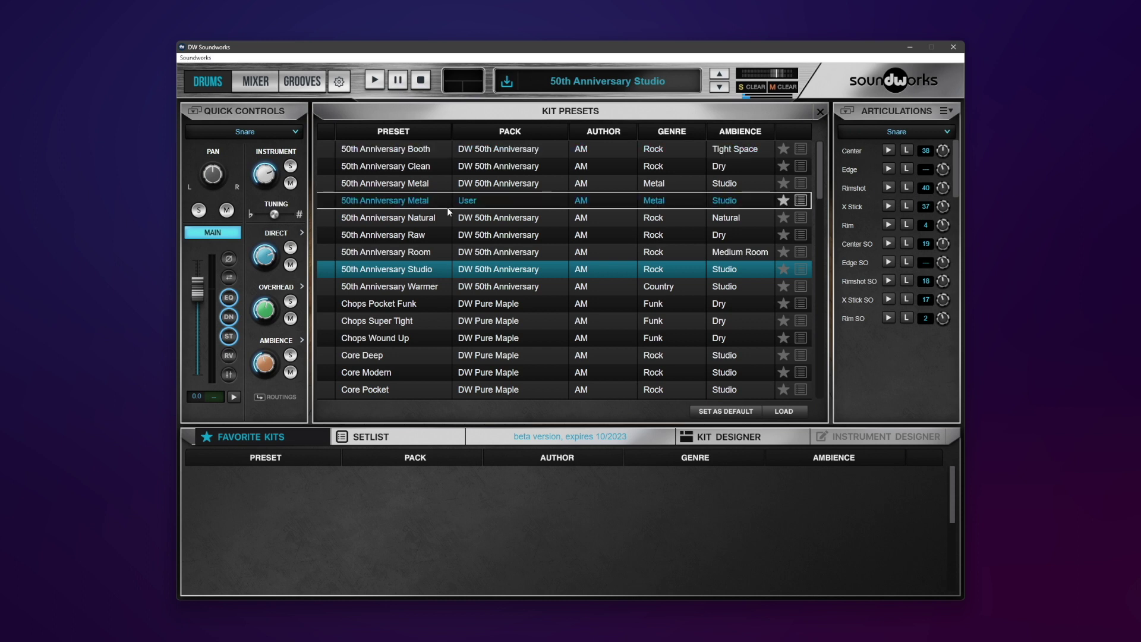
left_click(475, 200)
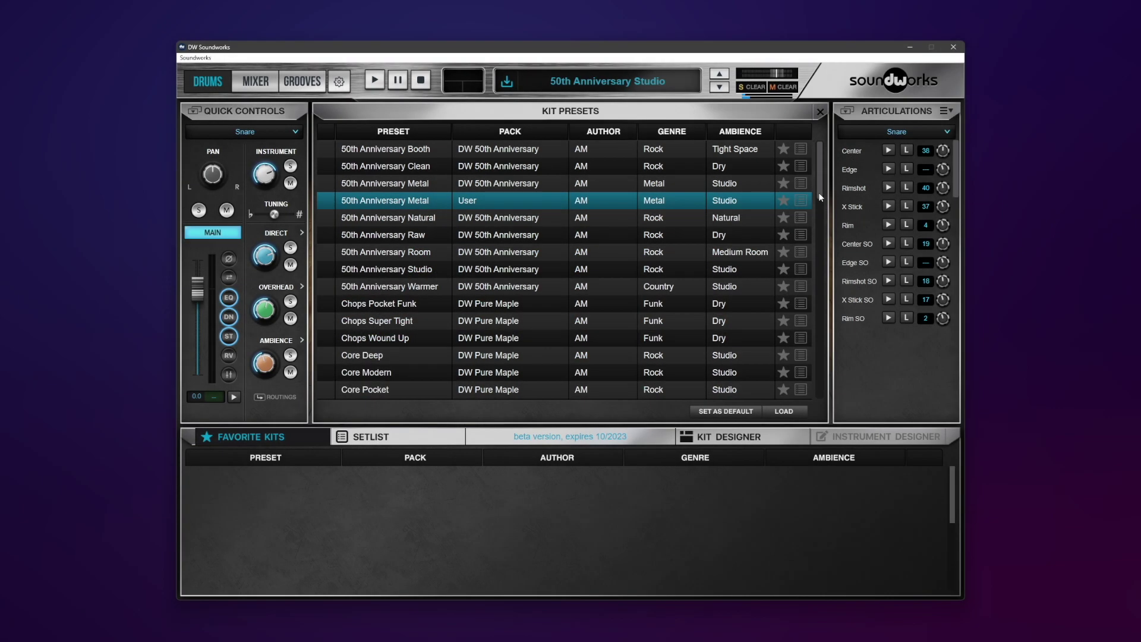
left_click_drag(820, 178, 816, 205)
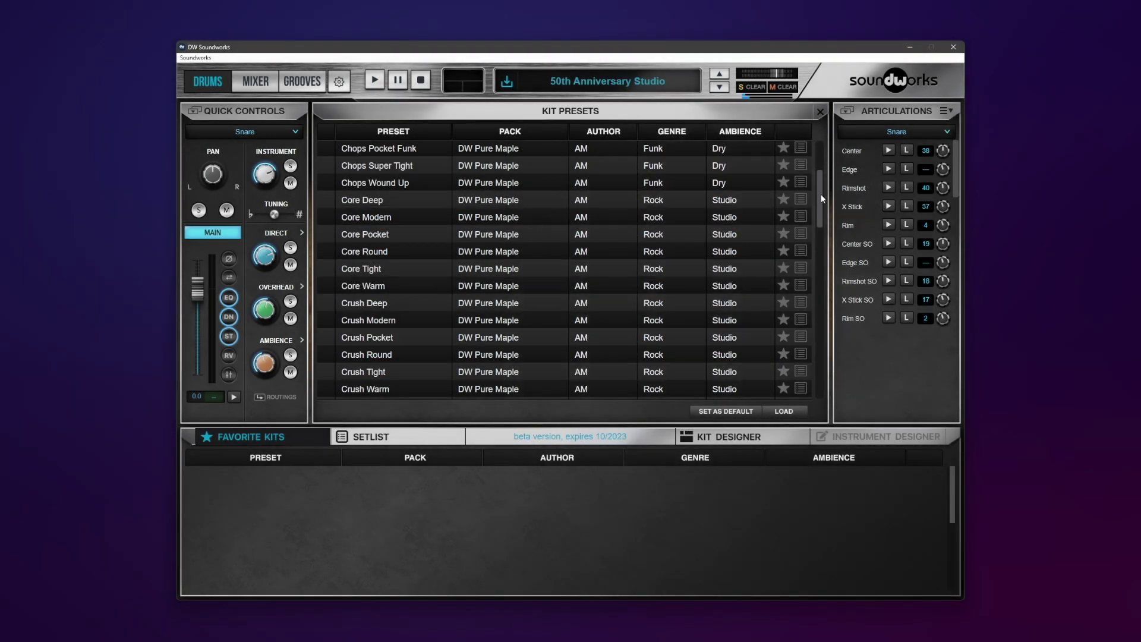
left_click_drag(822, 194, 787, 135)
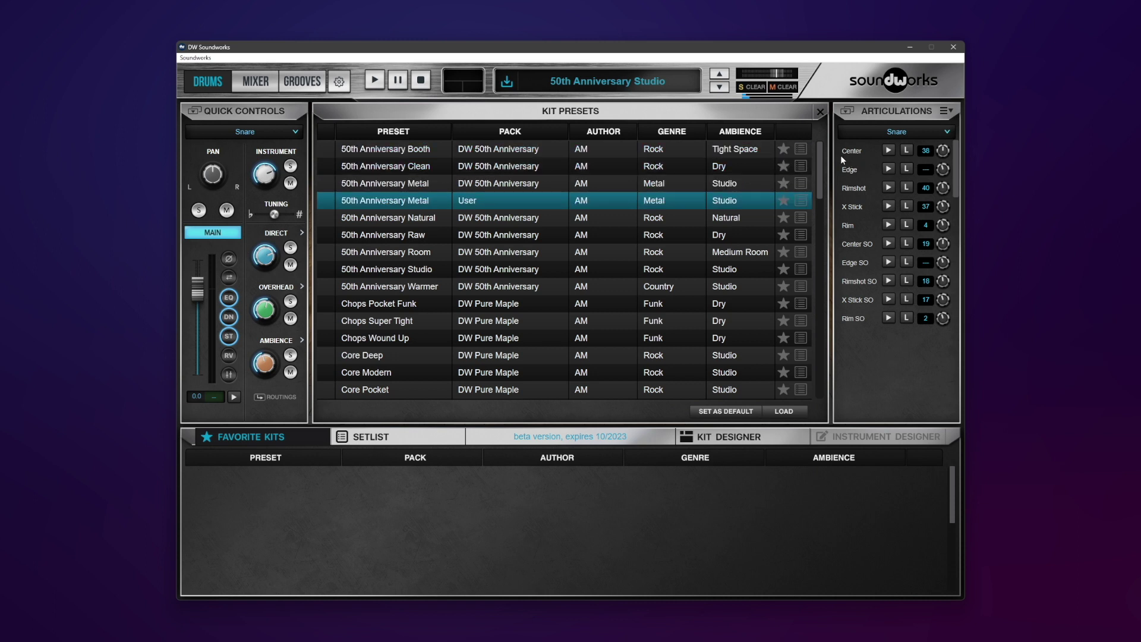
left_click_drag(822, 176, 825, 405)
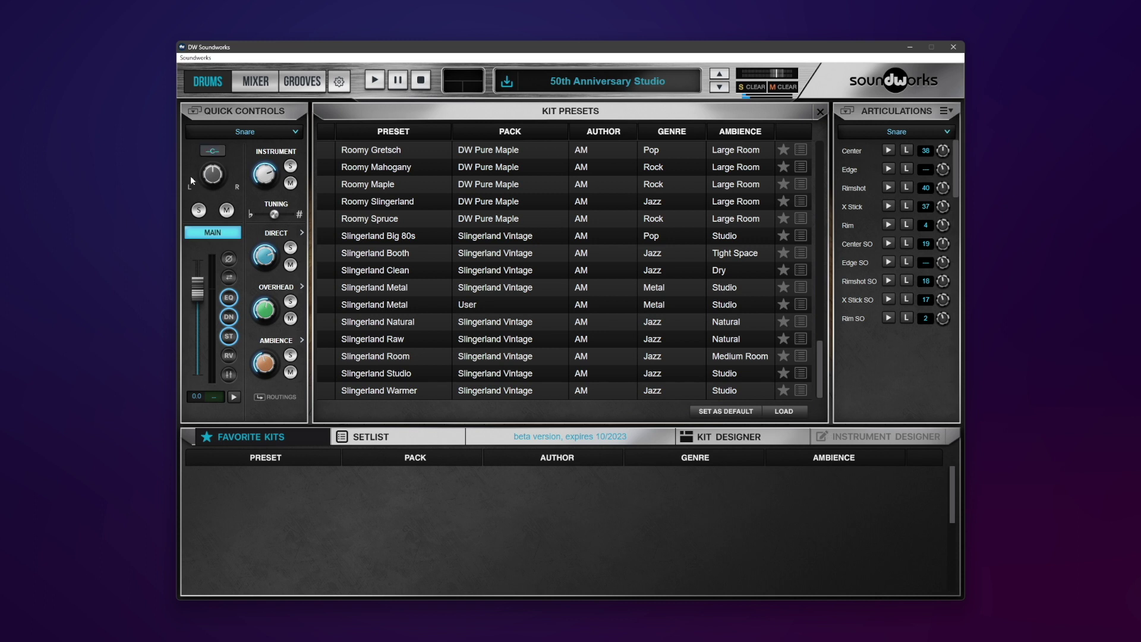
Step: Load Slingerland Room and audition its kick, snare, Toms 2–3 and both floor toms
left_click(360, 357)
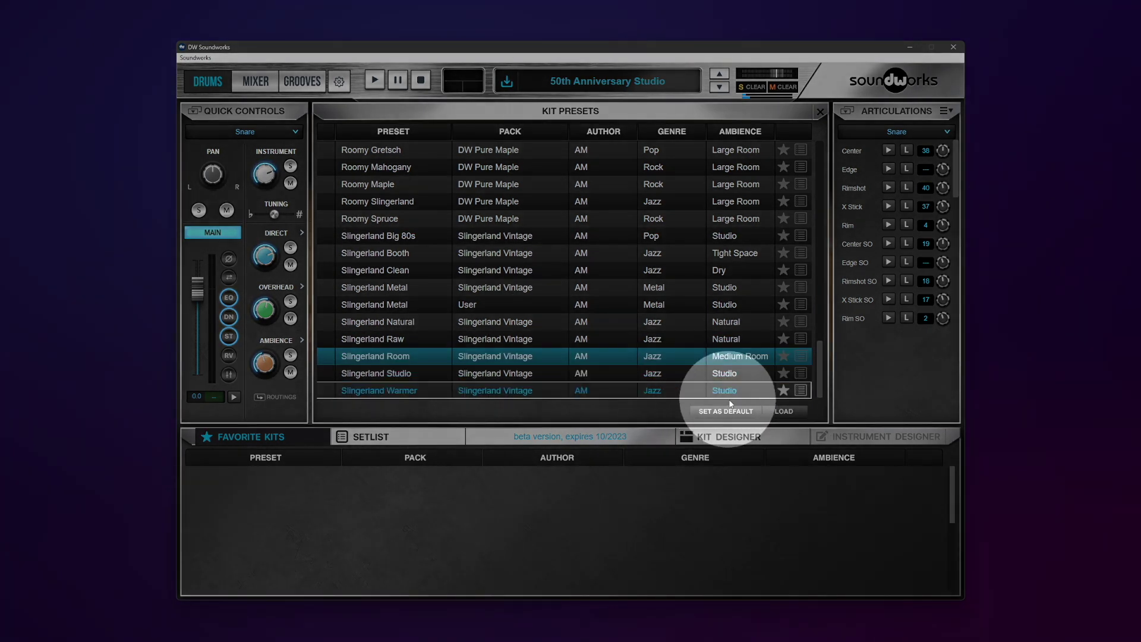
double_click(368, 357)
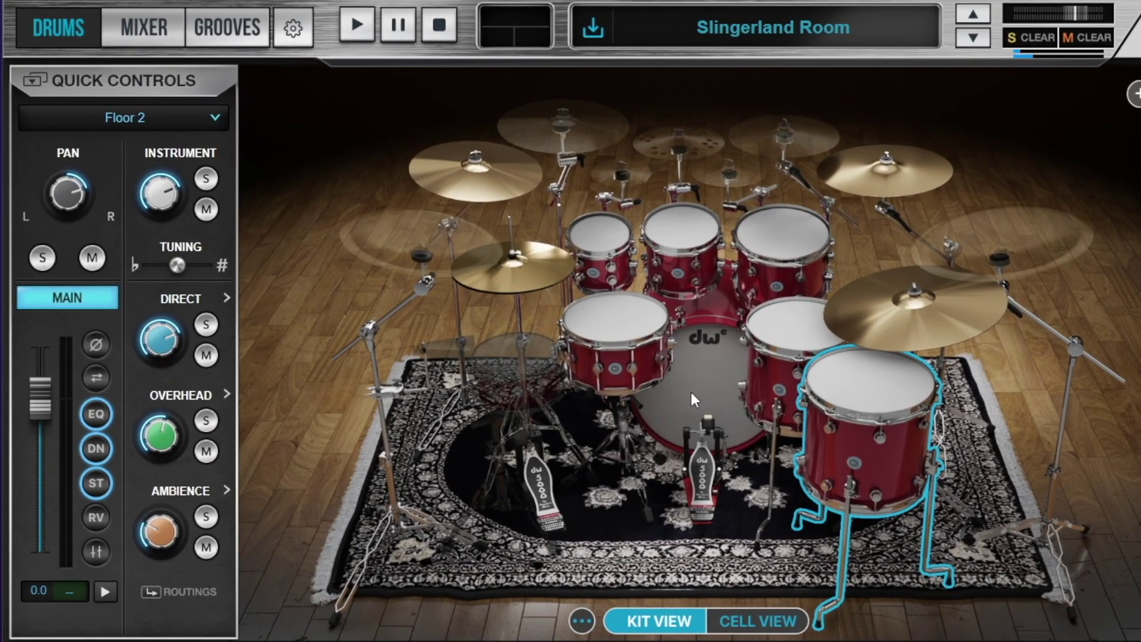
left_click(697, 389)
left_click(624, 333)
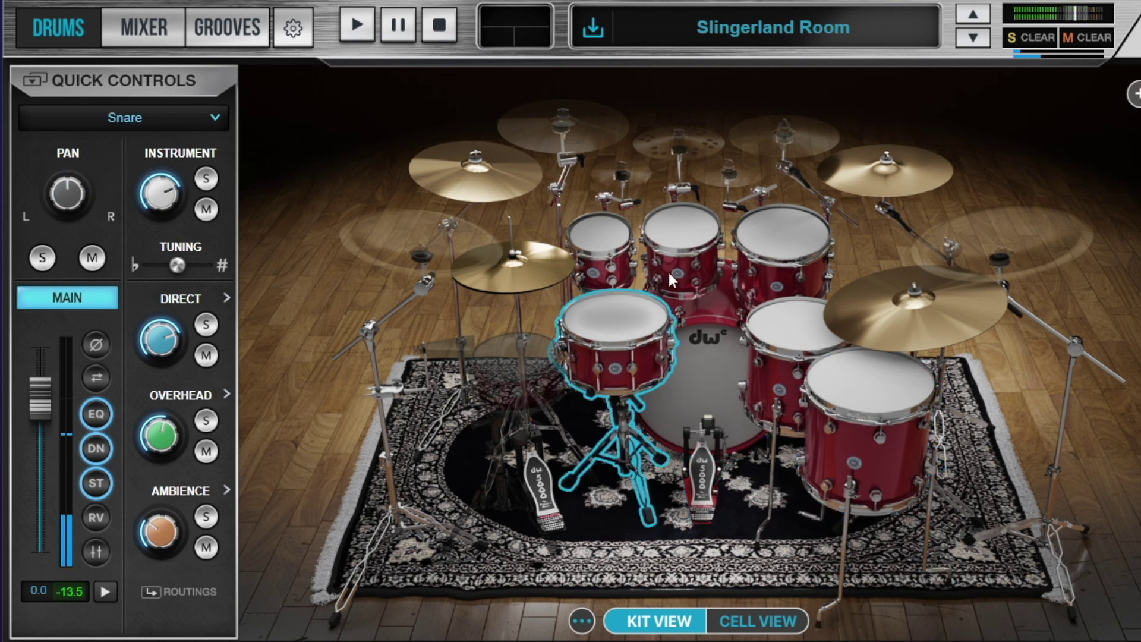
left_click(681, 238)
left_click(779, 250)
left_click(794, 327)
left_click(868, 383)
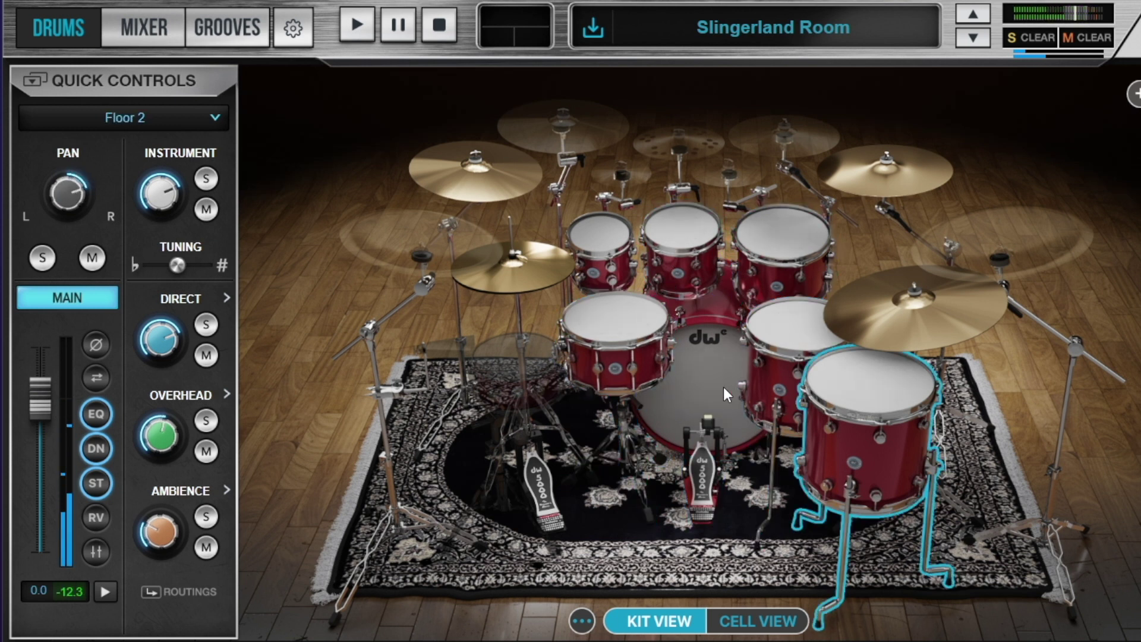
left_click(723, 387)
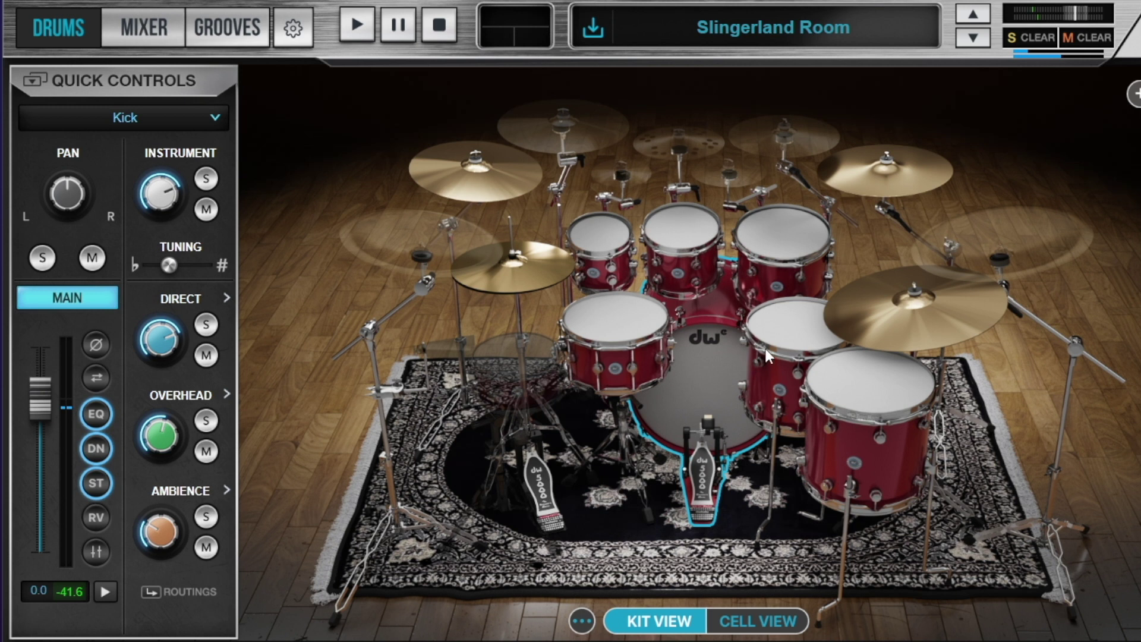
left_click(630, 315)
Step: Raise the snare's Tuning slider and audition its higher pitch
mouse_move(180, 264)
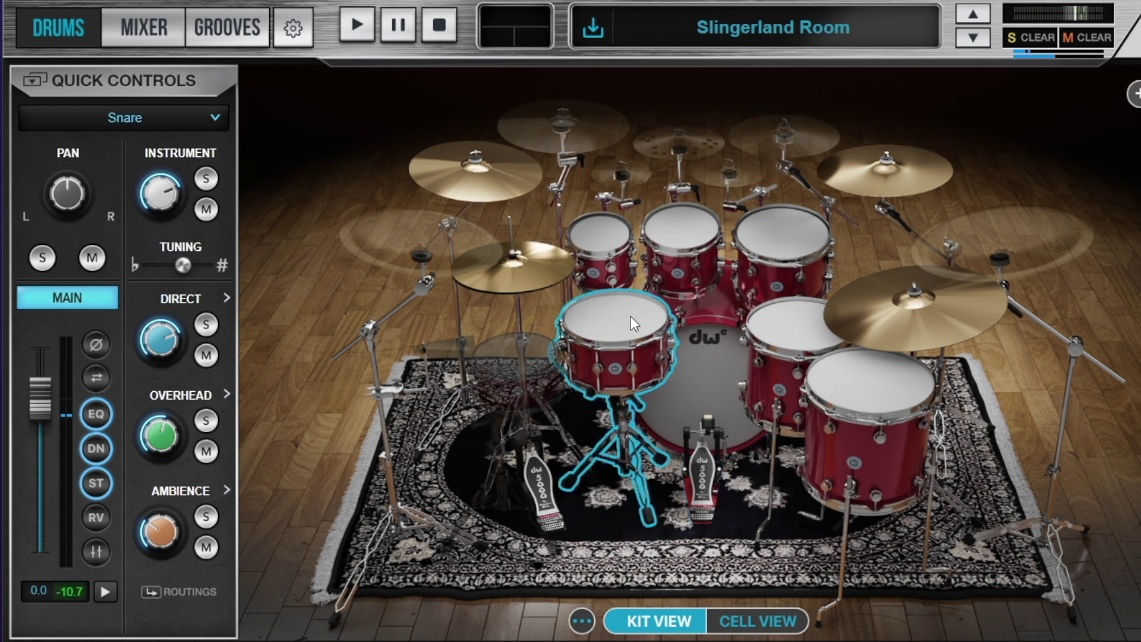
left_click(636, 334)
left_click(647, 337)
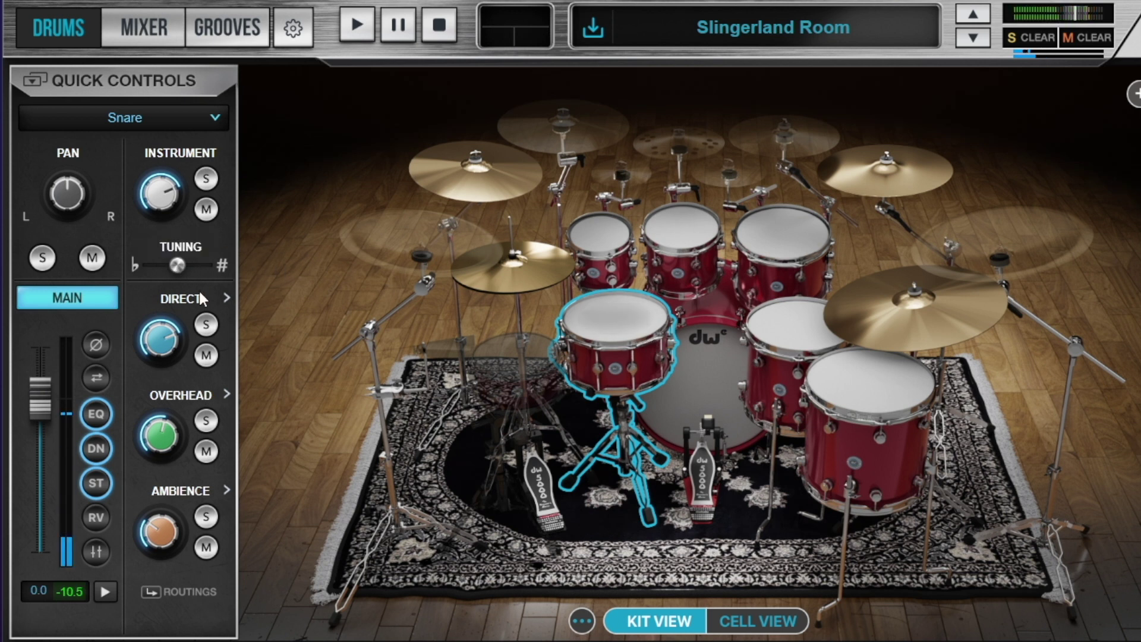
mouse_move(183, 265)
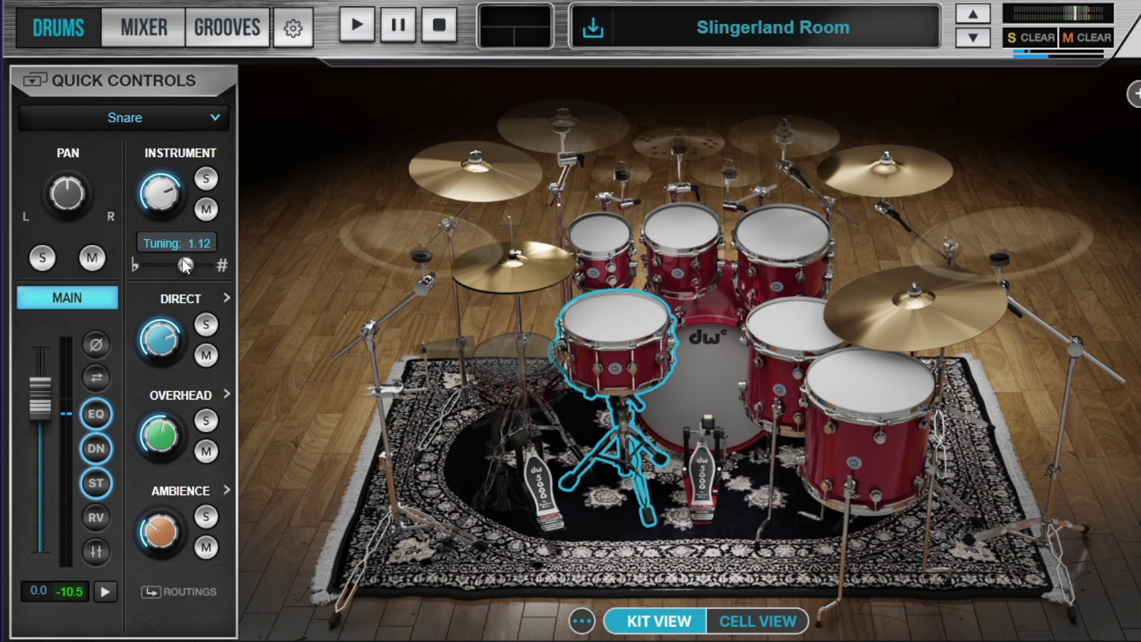
left_click(646, 316)
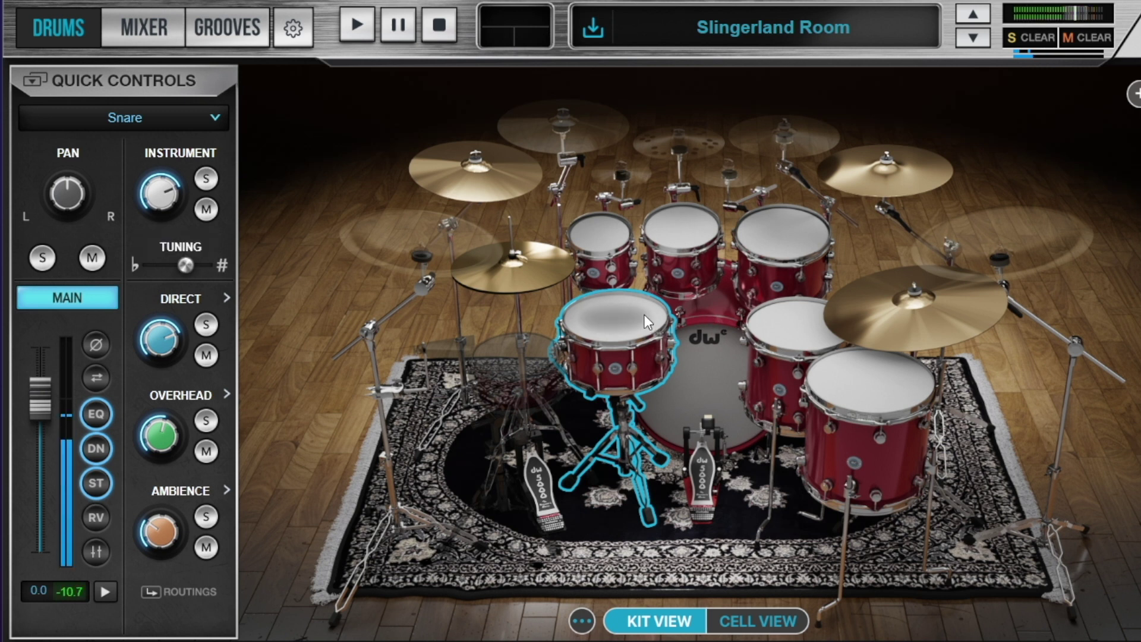
Step: Select the kick, lower its tuning, and compare it against the snare
left_click(689, 393)
mouse_move(156, 265)
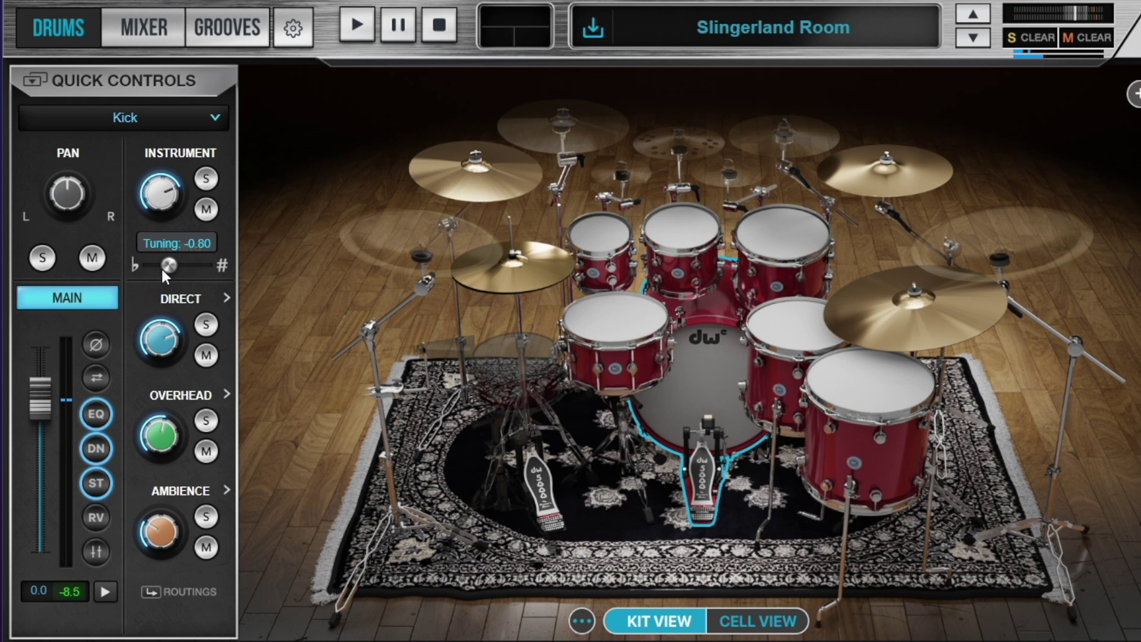
left_click(712, 401)
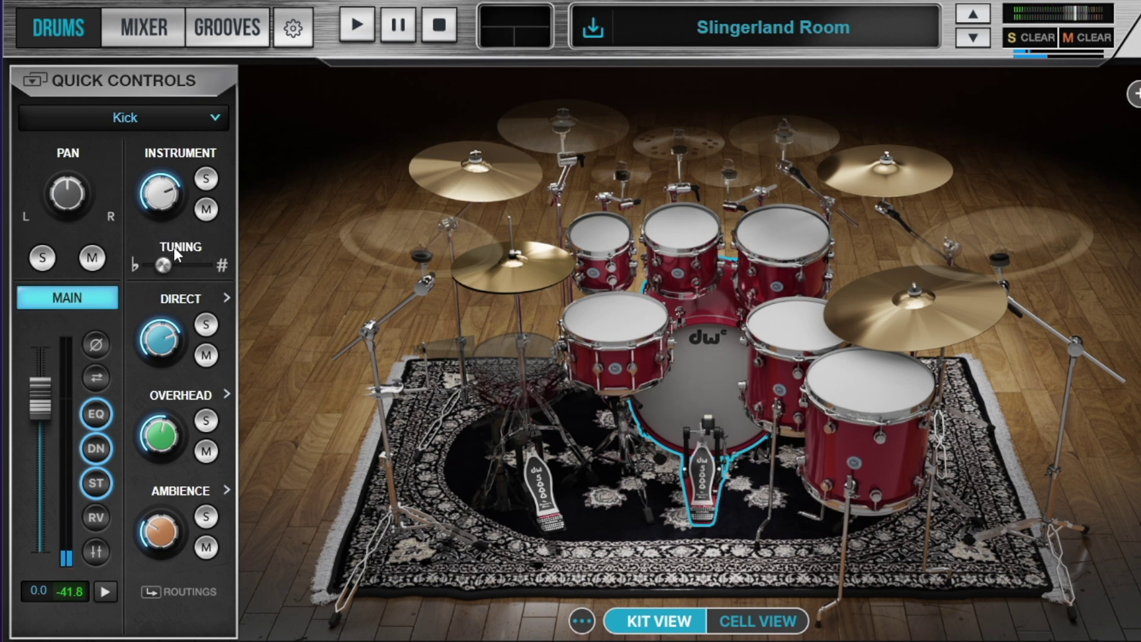
left_click_drag(175, 253, 166, 254)
left_click(691, 404)
left_click(679, 391)
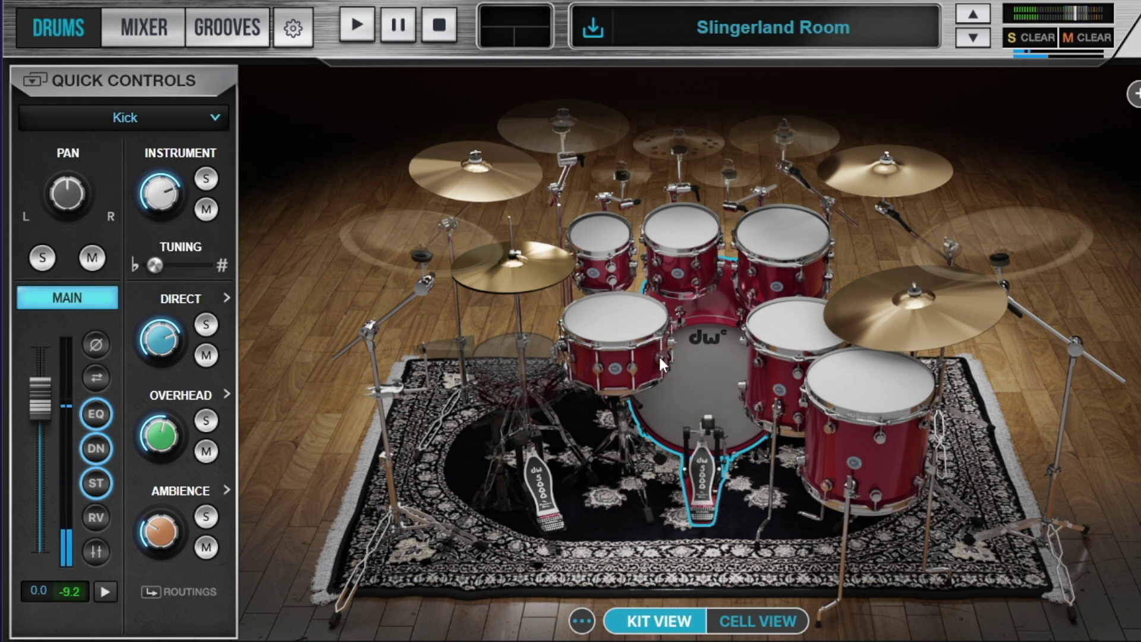
left_click(613, 320)
left_click(698, 407)
left_click(635, 323)
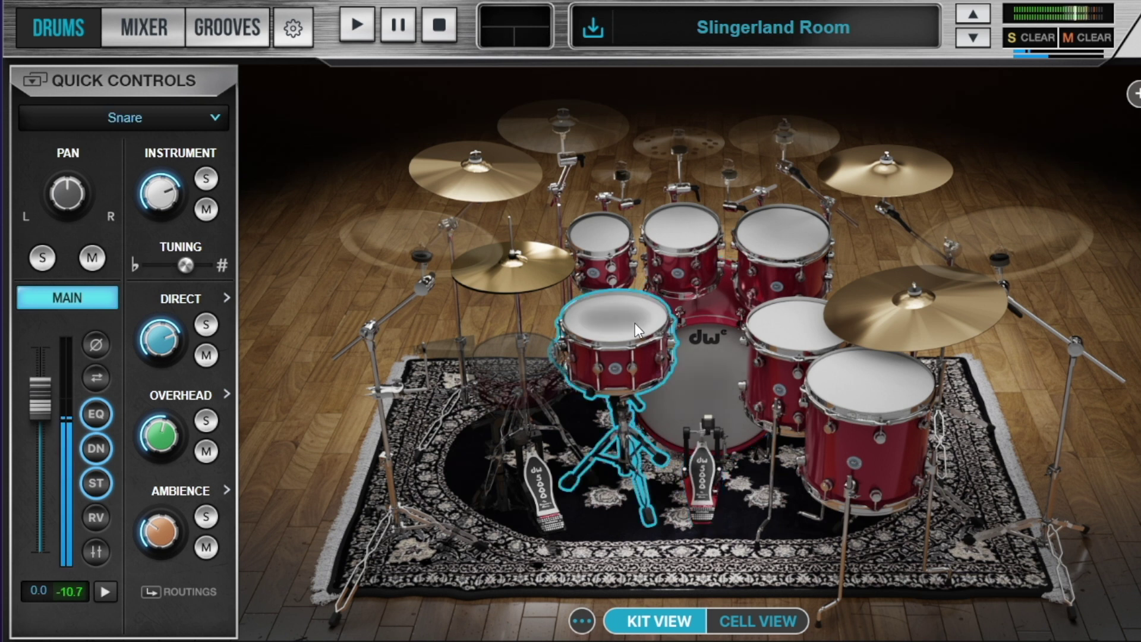
Step: Audition both floor toms and check their tuning alongside the retuned kick and snare
left_click(788, 331)
left_click(912, 418)
left_click(823, 364)
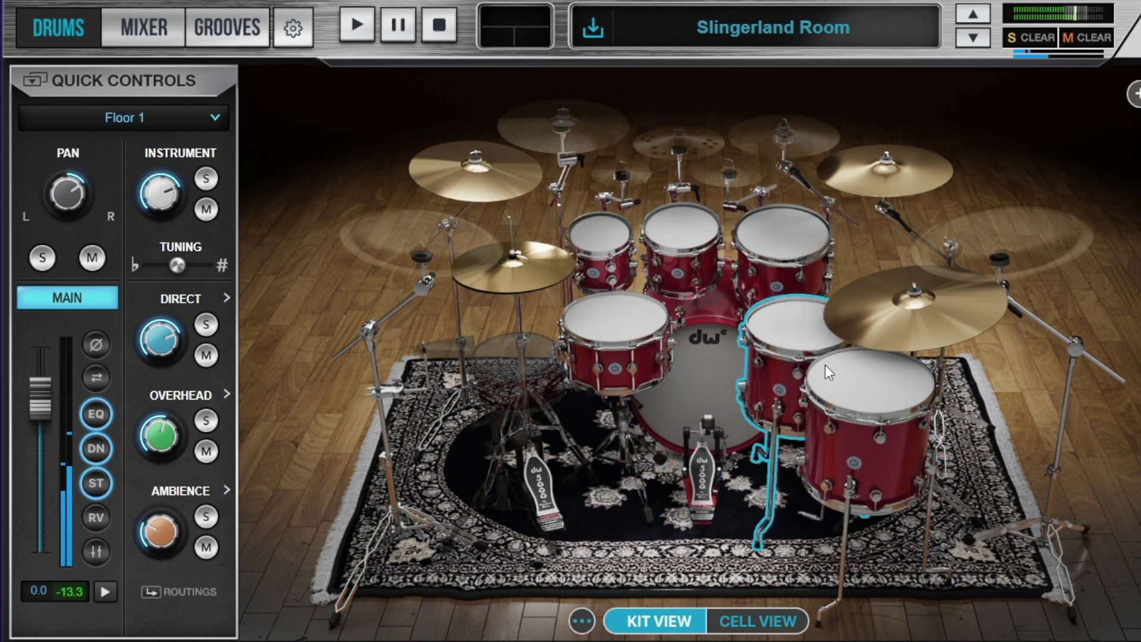
left_click(825, 365)
left_click(792, 326)
mouse_move(180, 262)
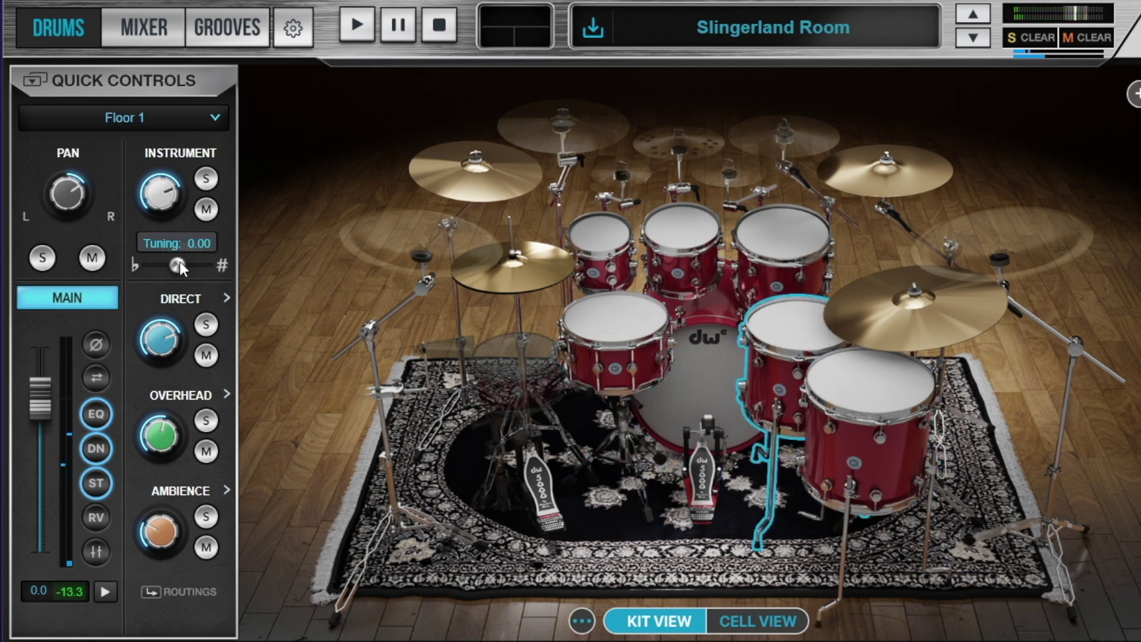
left_click(844, 392)
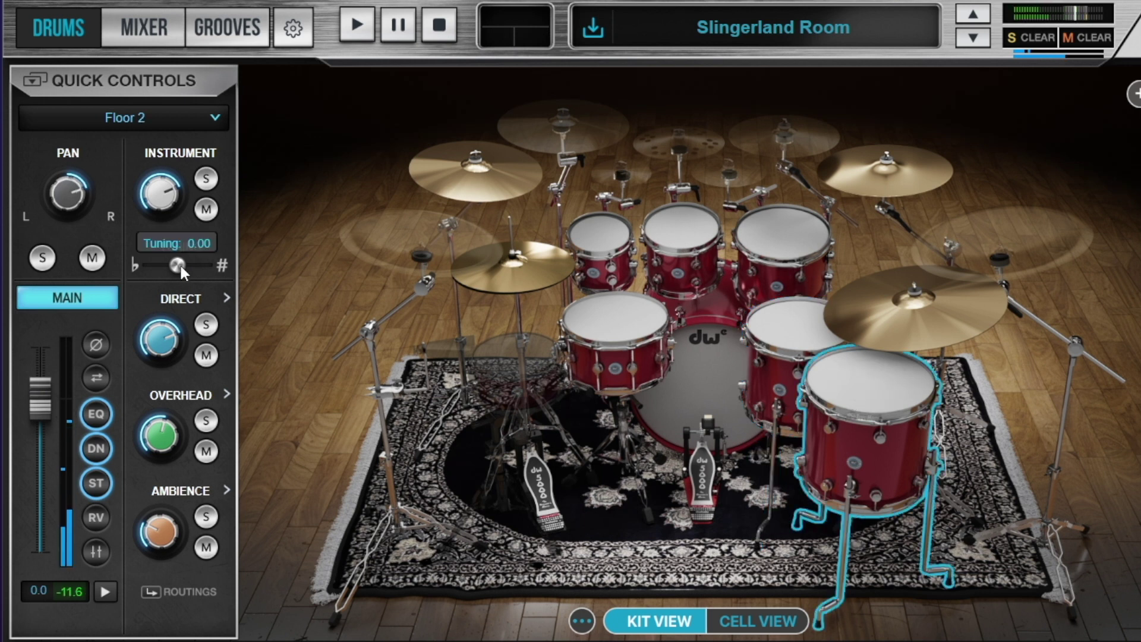
left_click(812, 334)
left_click(853, 382)
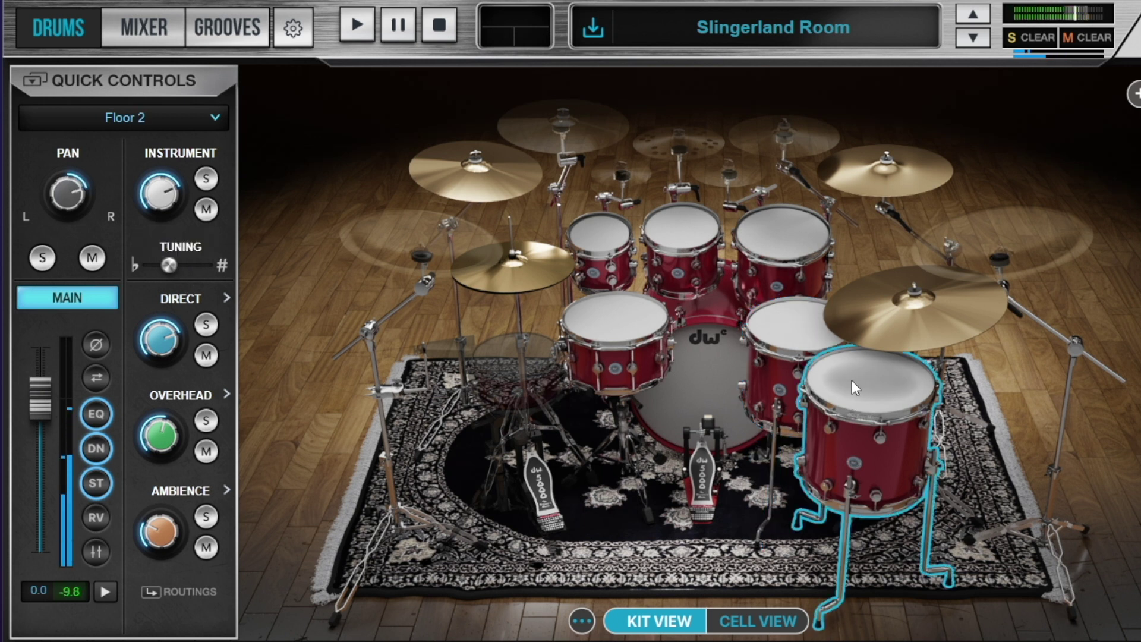
left_click(729, 372)
left_click(807, 340)
left_click(701, 383)
left_click(656, 340)
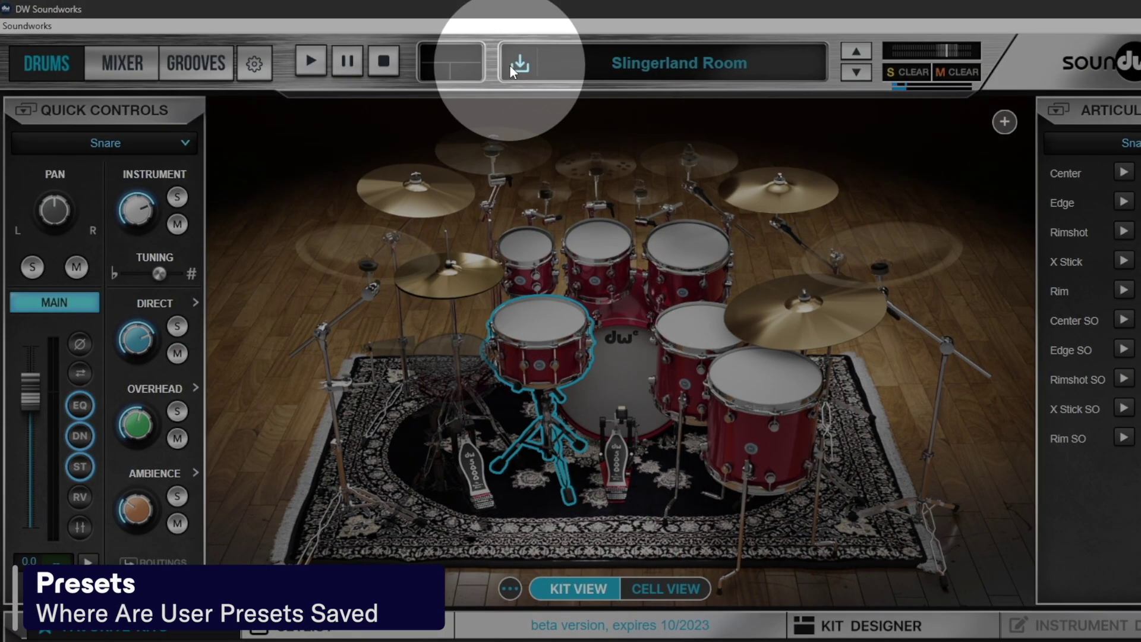
Step: In the Save Kit Preset form, name the preset 'Slingerland Room X'
left_click(538, 53)
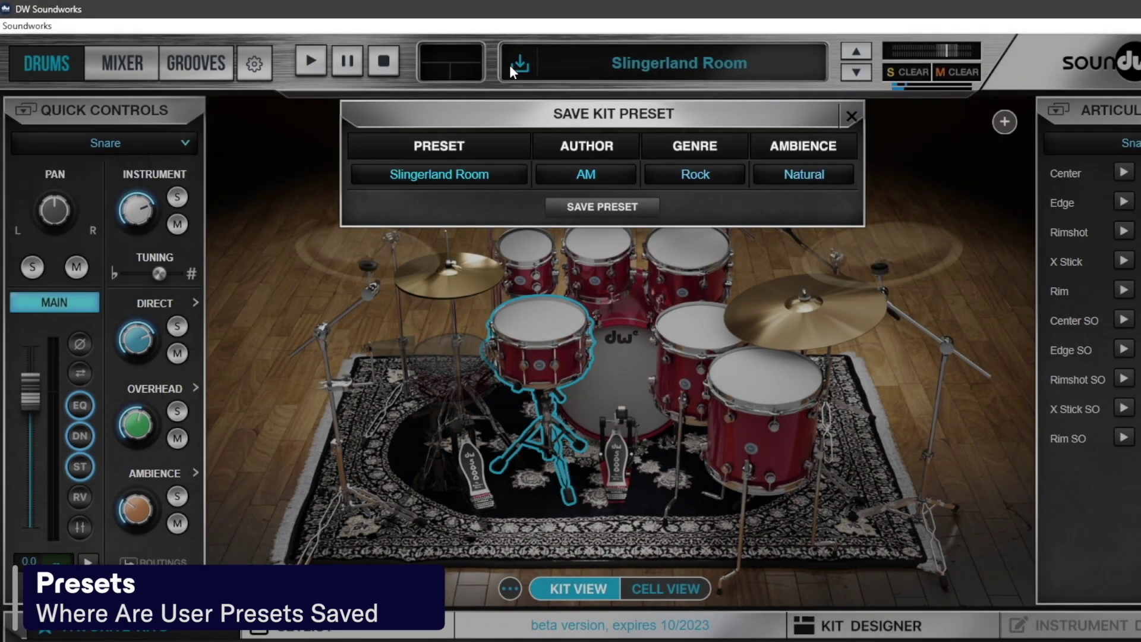
left_click(497, 174)
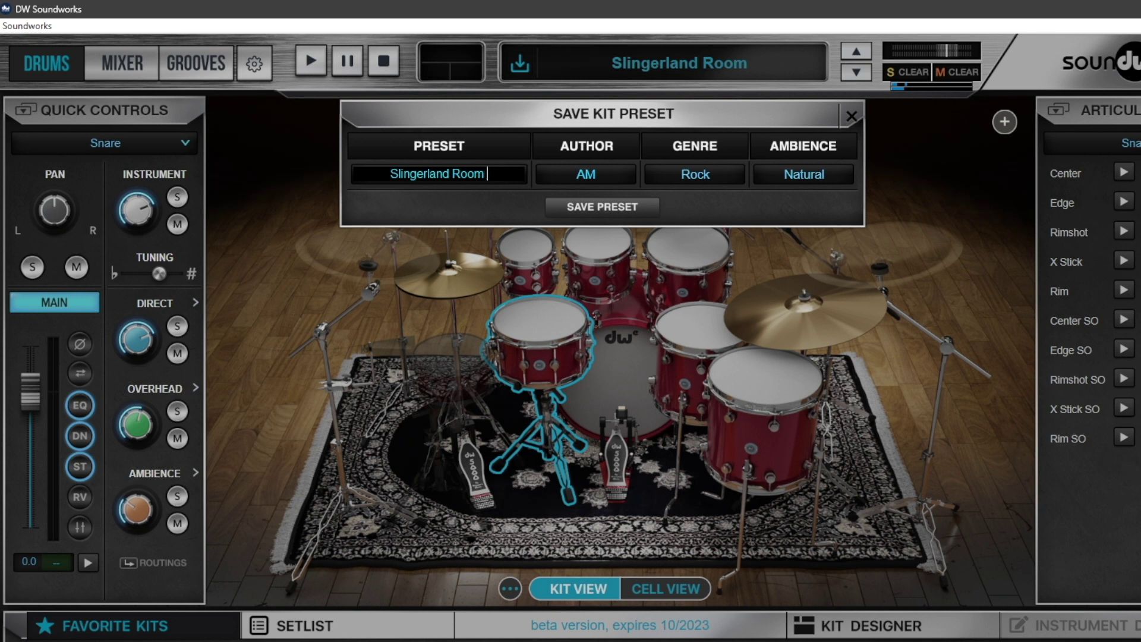
type("X")
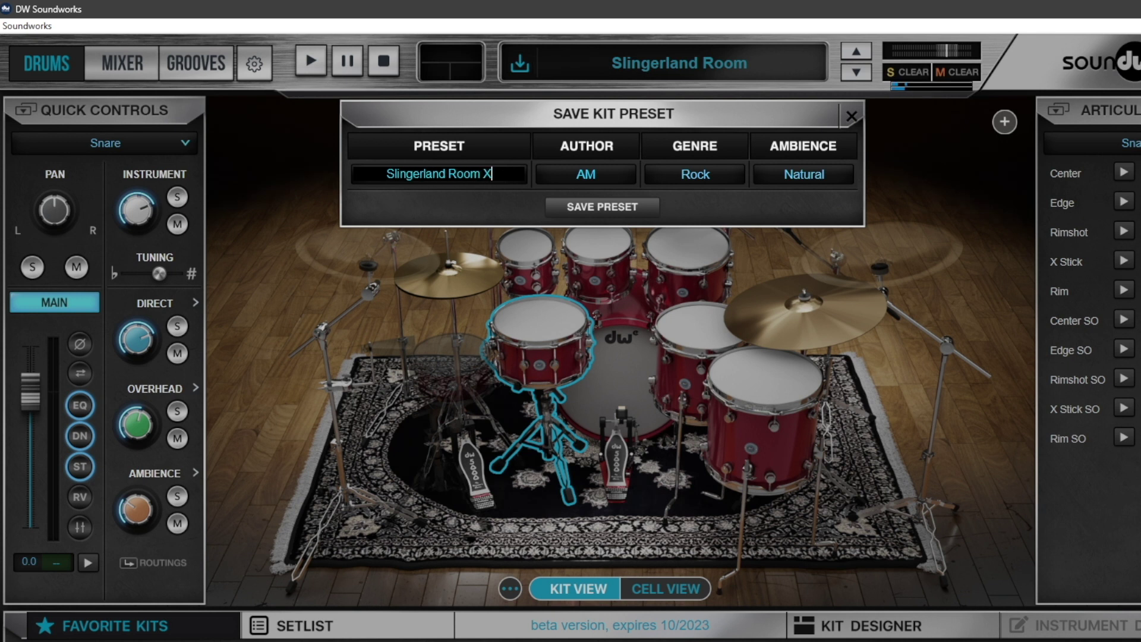
left_click(622, 179)
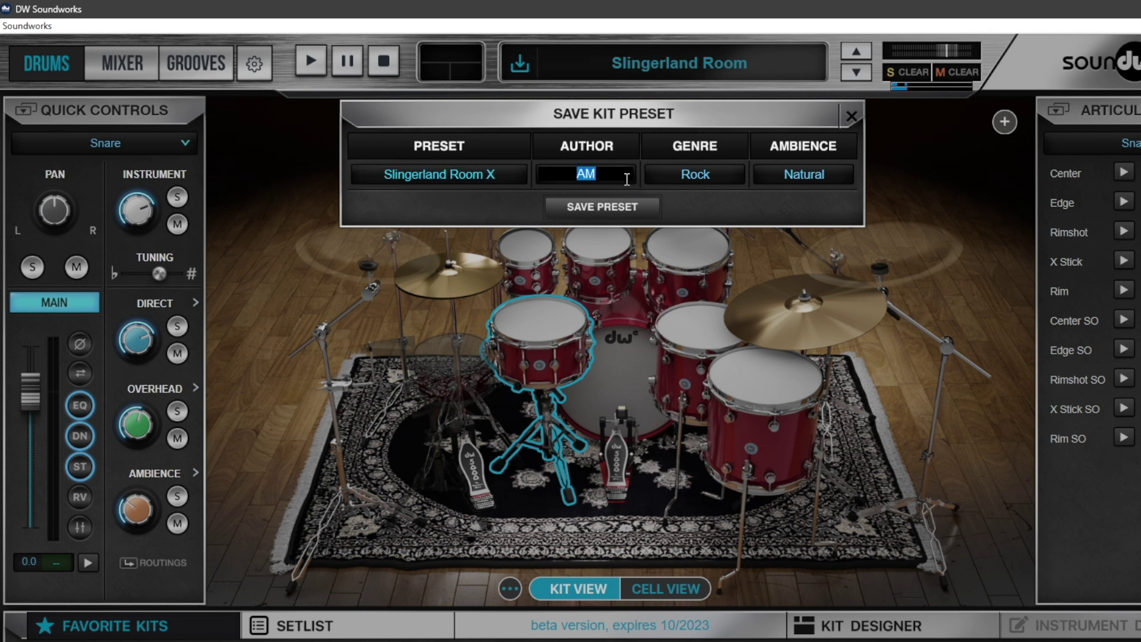
Step: Set genre to Jazz and ambience to Medium Room, then save the preset
left_click(725, 177)
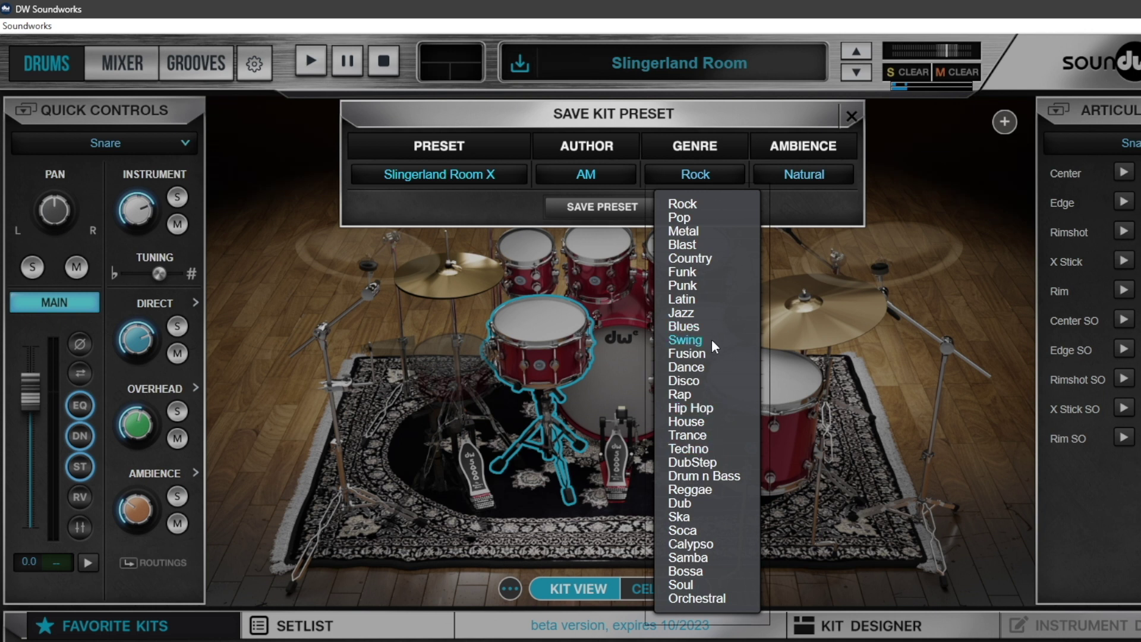
left_click(695, 313)
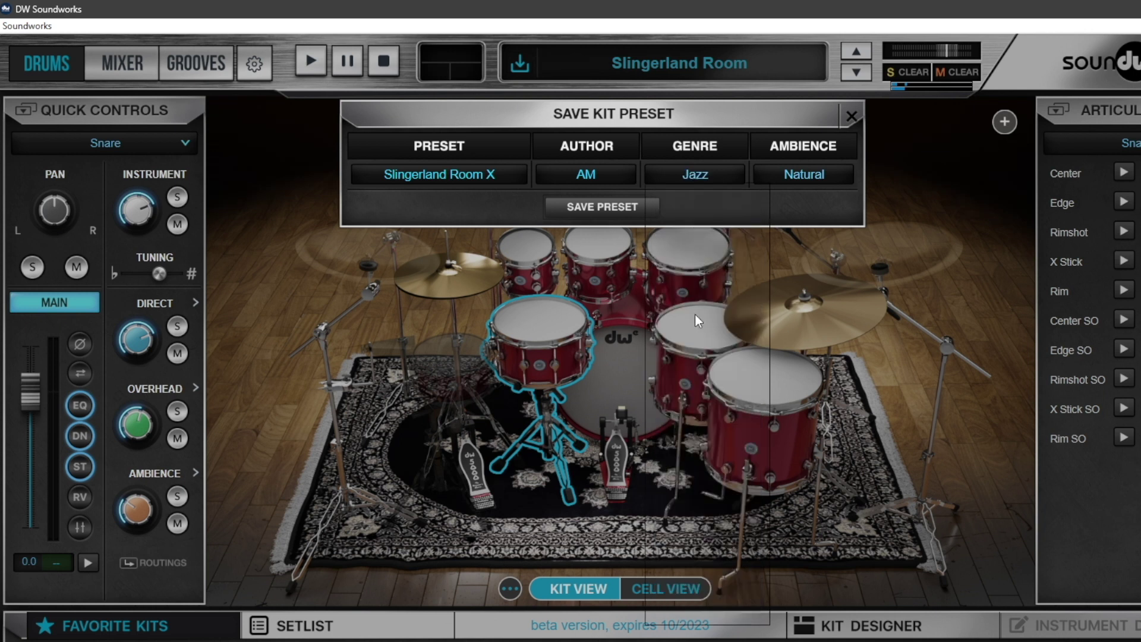
left_click(811, 180)
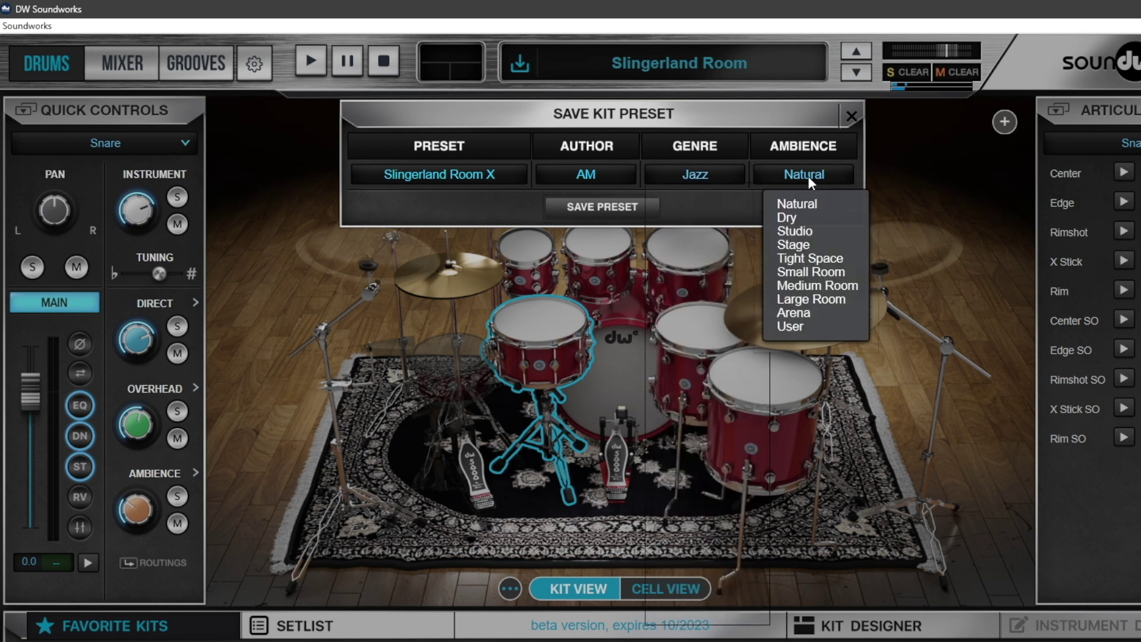
left_click(803, 285)
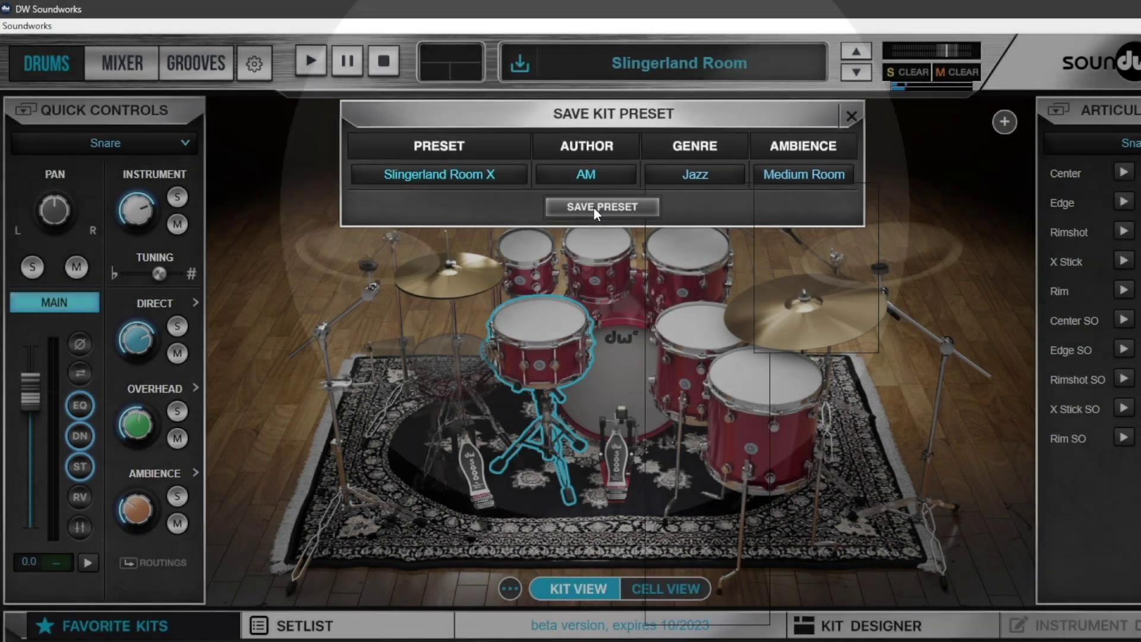
left_click(594, 208)
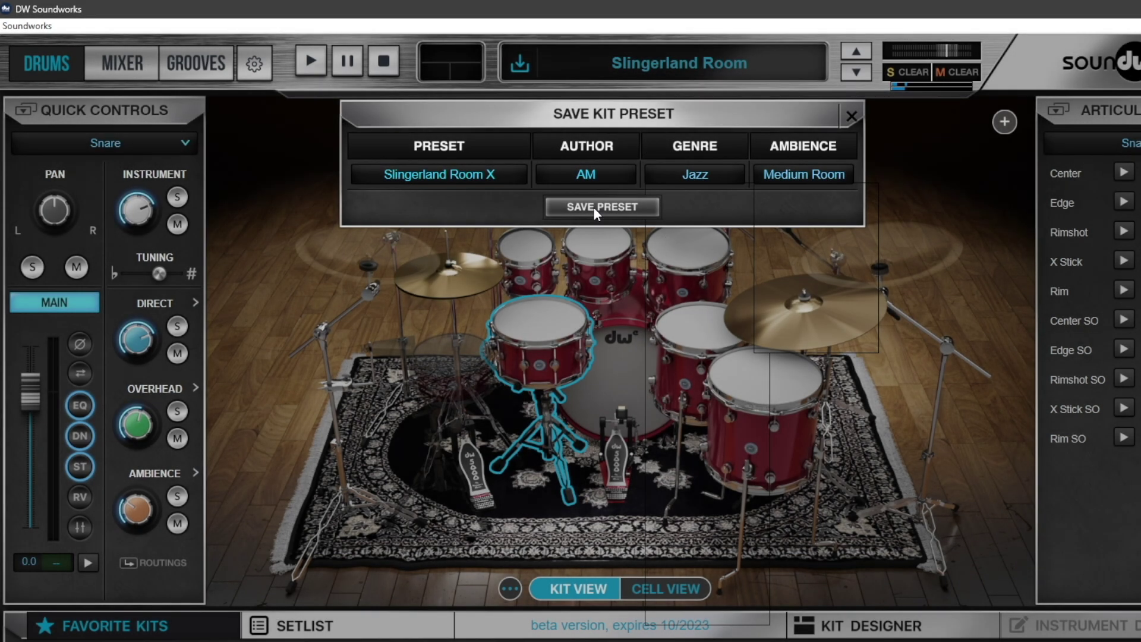
left_click(600, 206)
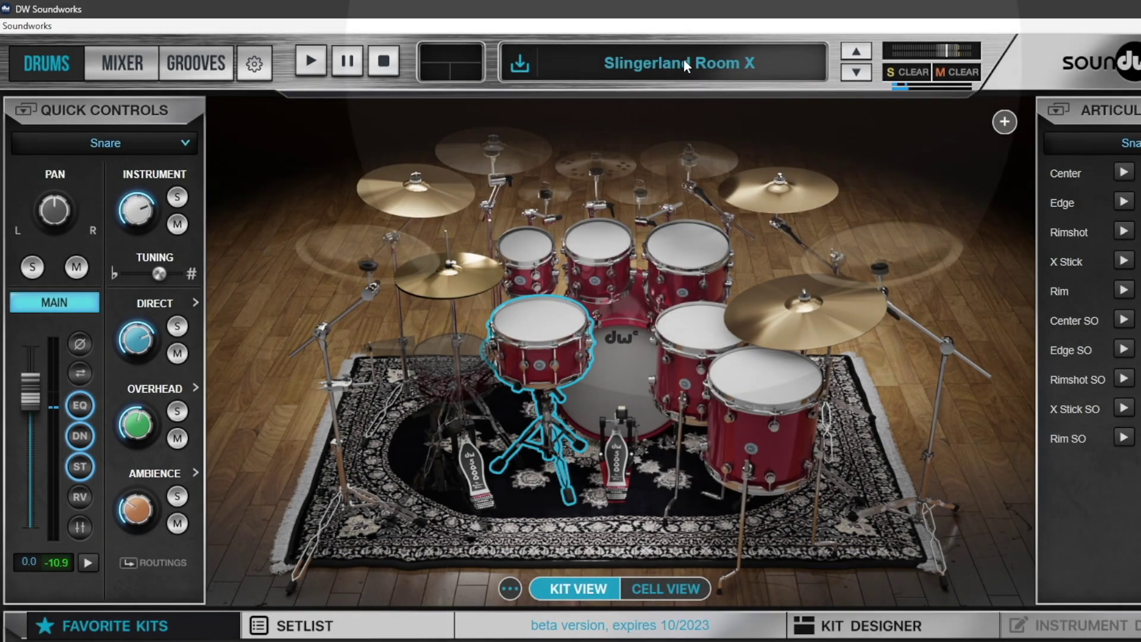
Step: Preview the new User-pack Slingerland Room X preset in Kit Presets and load it
left_click(683, 59)
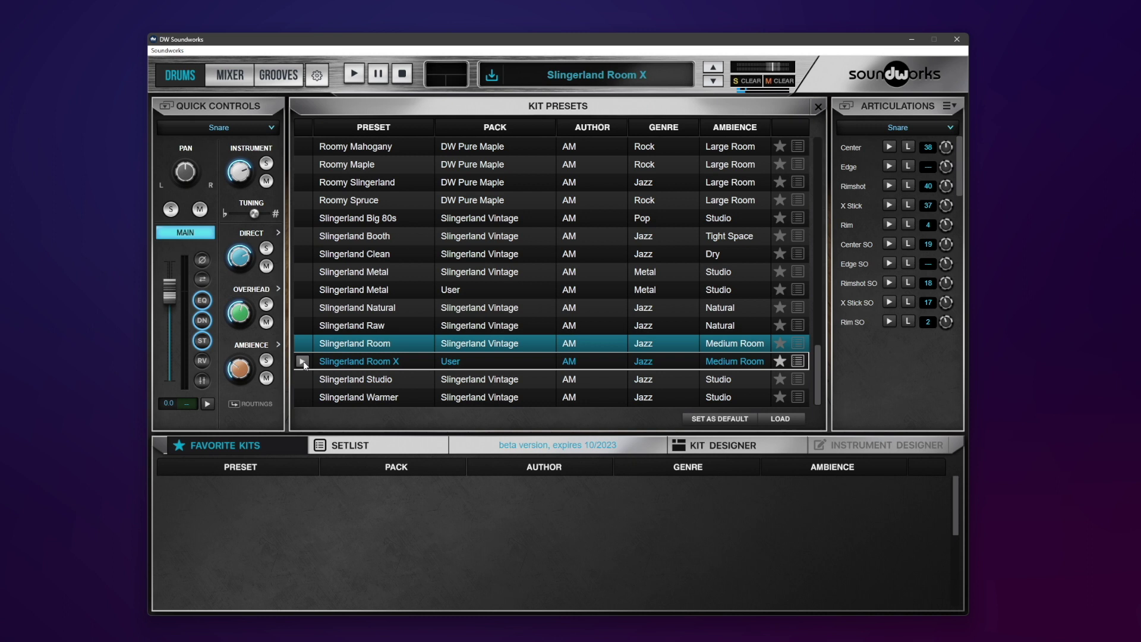
left_click(303, 362)
double_click(347, 362)
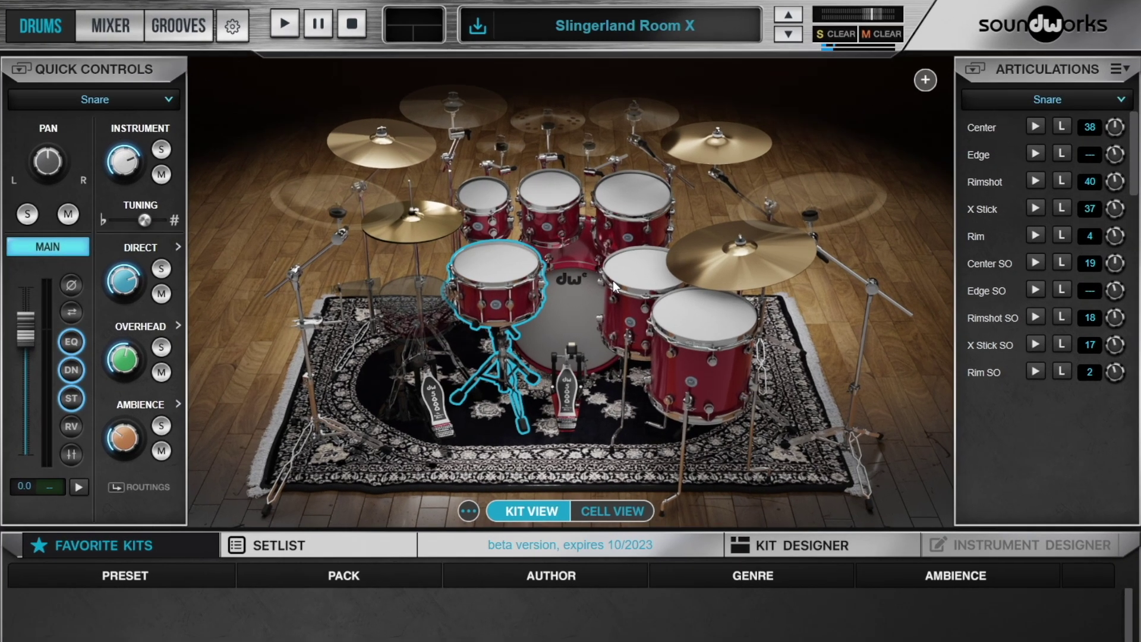
Step: Nudge the snare's Tuning slider up and drag the kick's tuning down, auditioning both
left_click(490, 266)
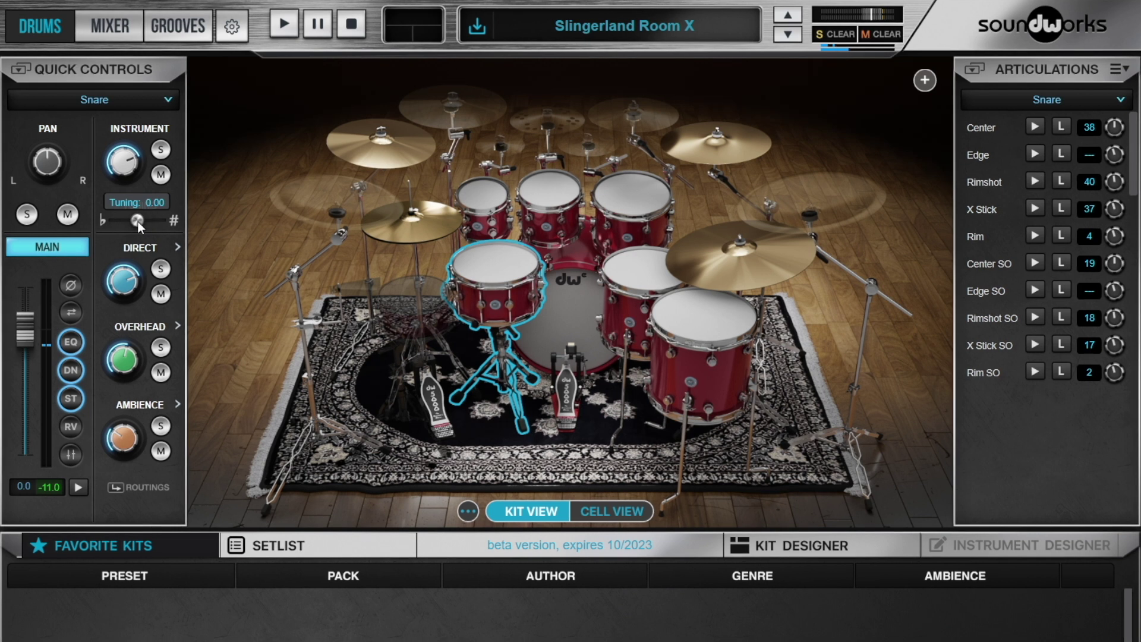
left_click(487, 271)
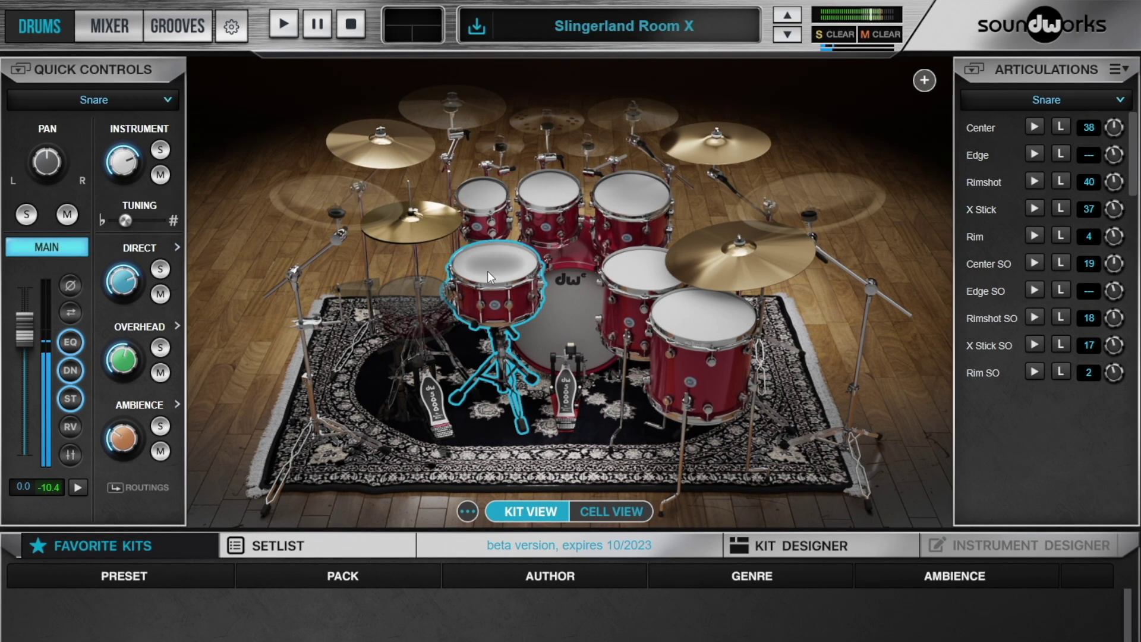
left_click_drag(125, 221, 129, 221)
left_click(501, 258)
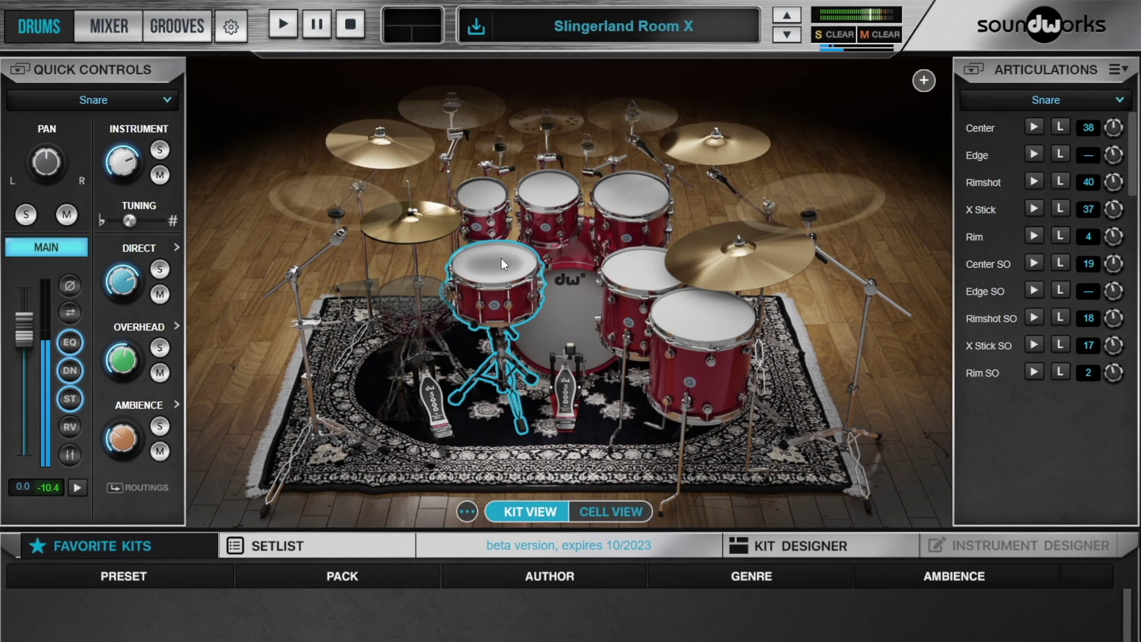
left_click(568, 316)
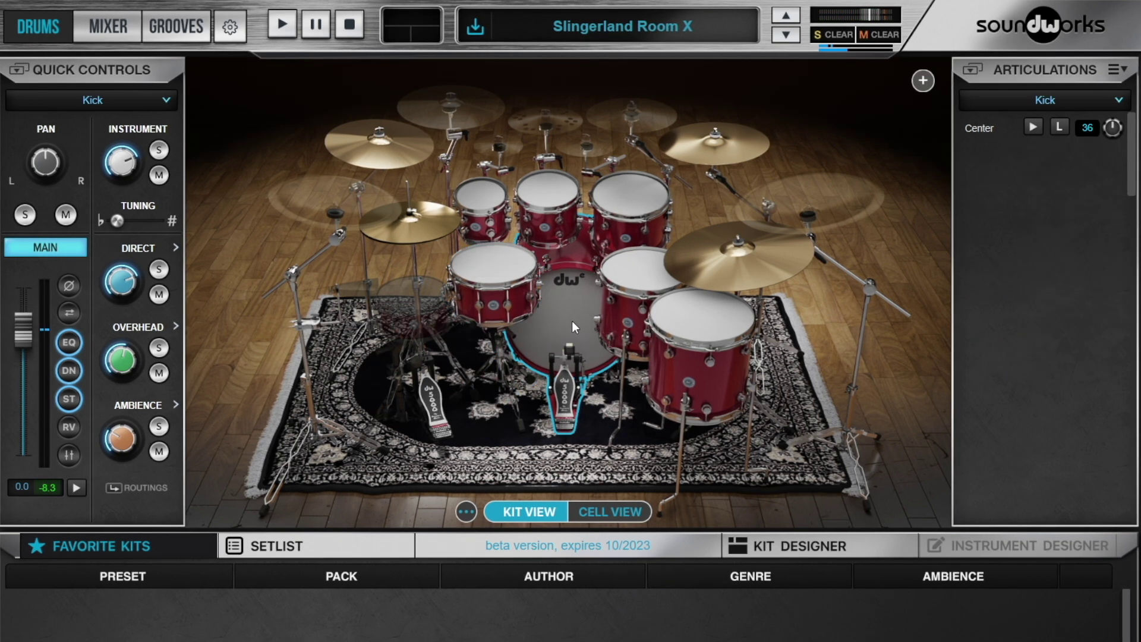
left_click_drag(124, 220, 113, 220)
left_click(559, 340)
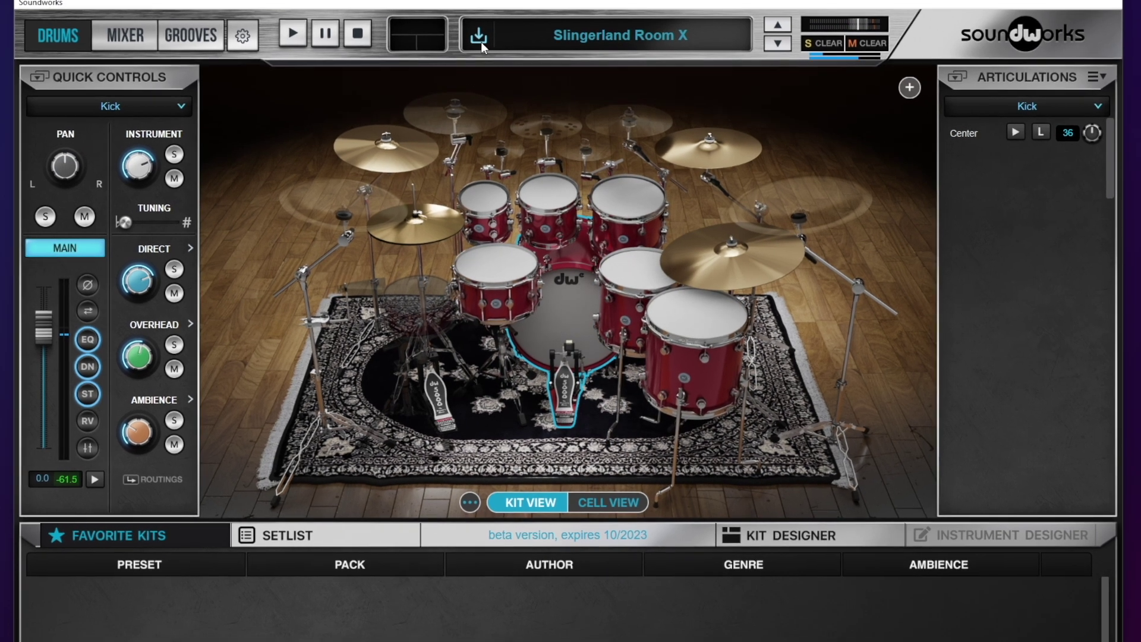
Step: Save the retuned kit under the same name, confirming the overwrite of Slingerland Room X
left_click(479, 40)
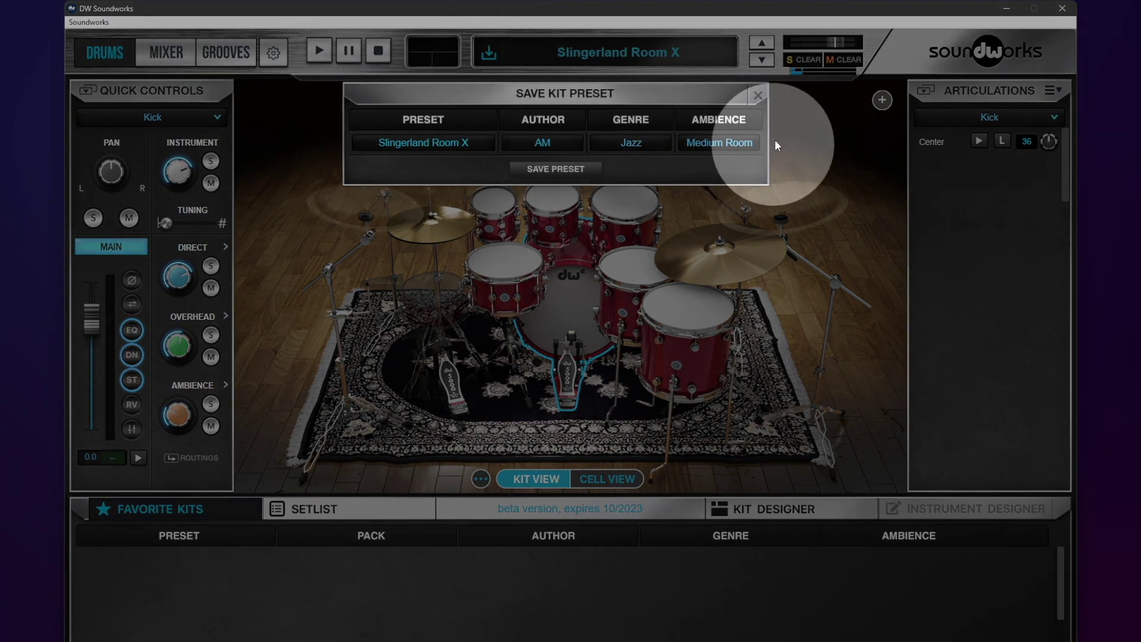
left_click(557, 168)
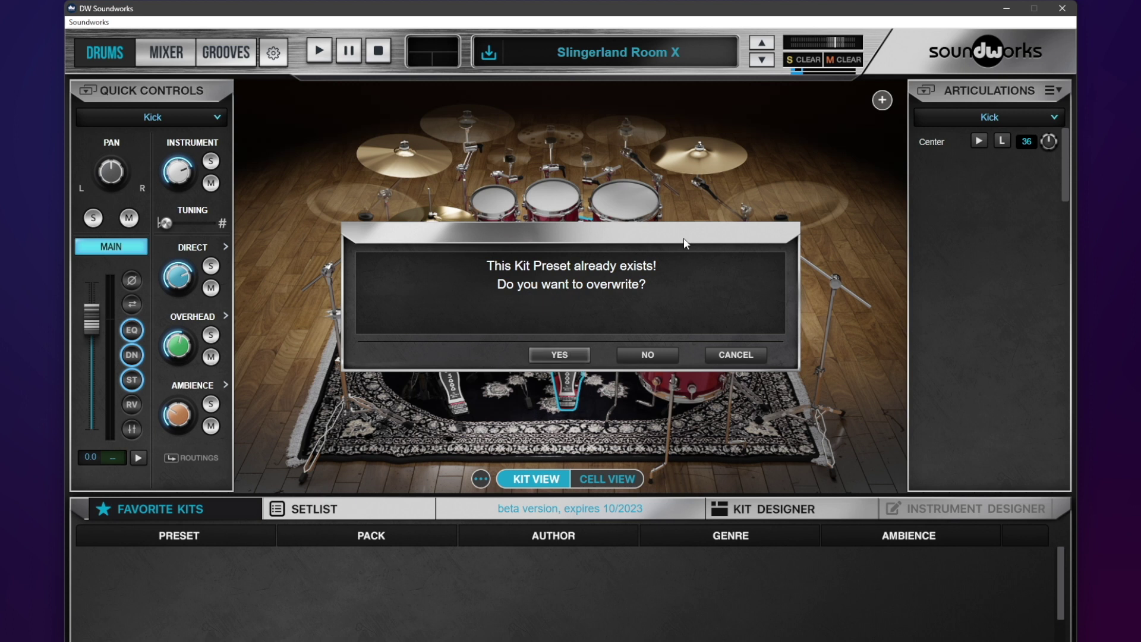
key("Return")
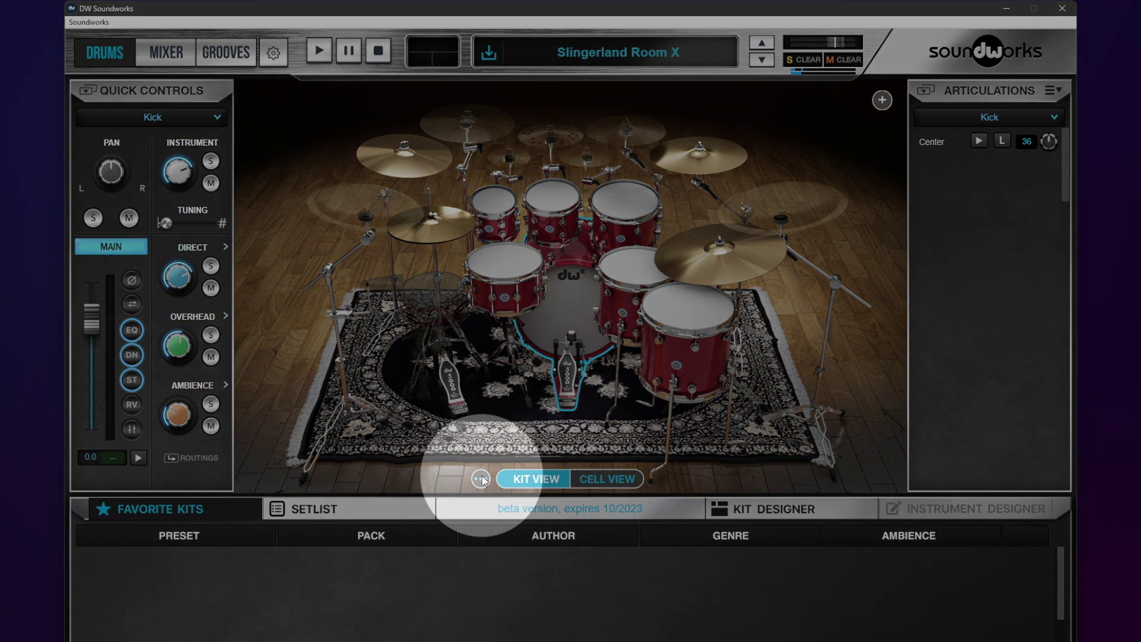
Step: Confirm Slingerland Room X.dwkit is in the Soundworks Kits folder via Load Drum Kit, then close it
left_click(482, 479)
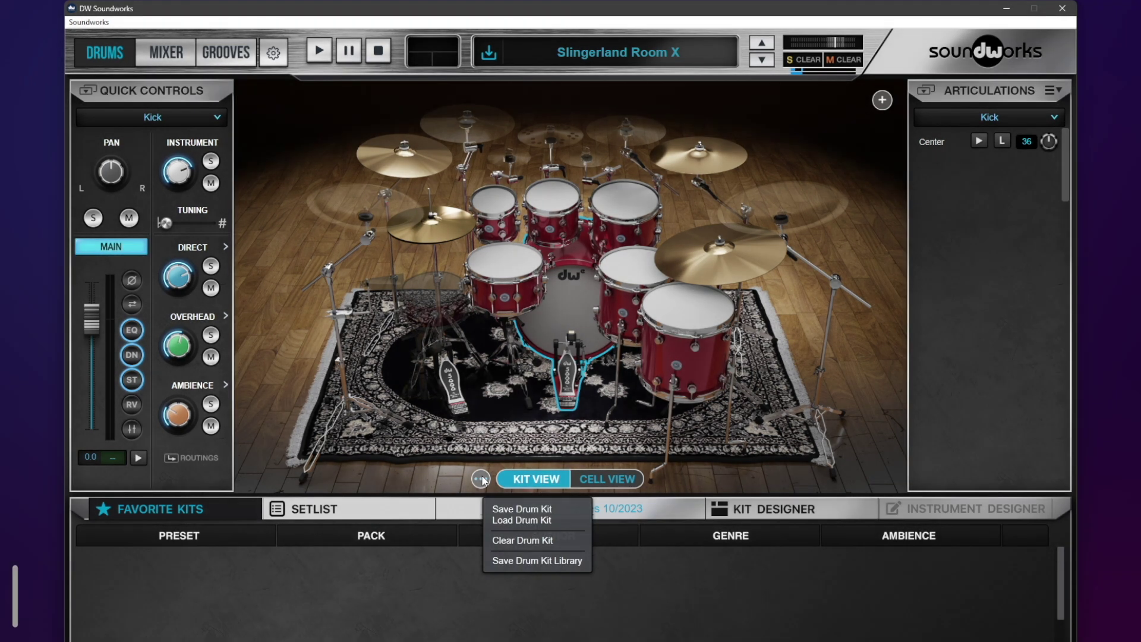
left_click(530, 522)
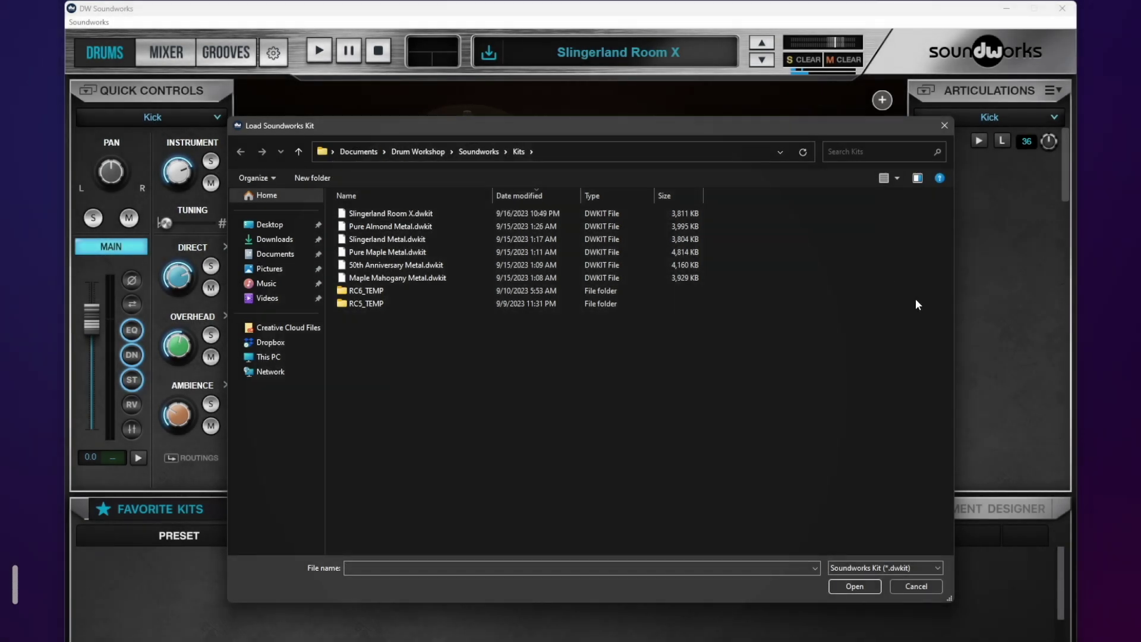
left_click(908, 582)
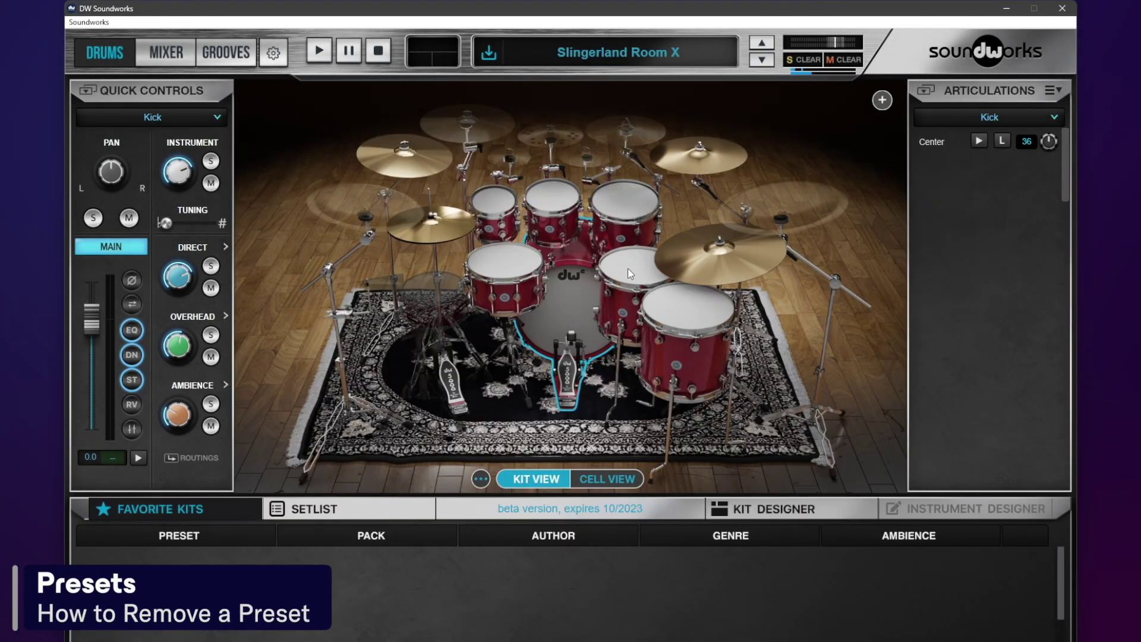
Step: Delete the Slingerland Room X user preset from its right-click menu and close Kit Presets
left_click(576, 54)
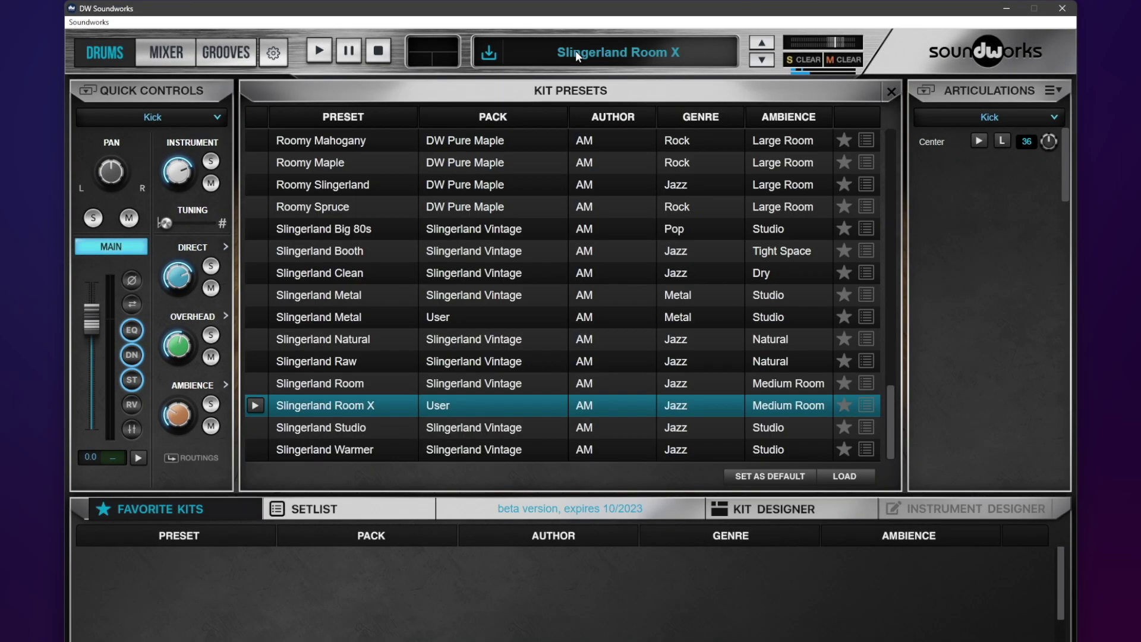
right_click(331, 406)
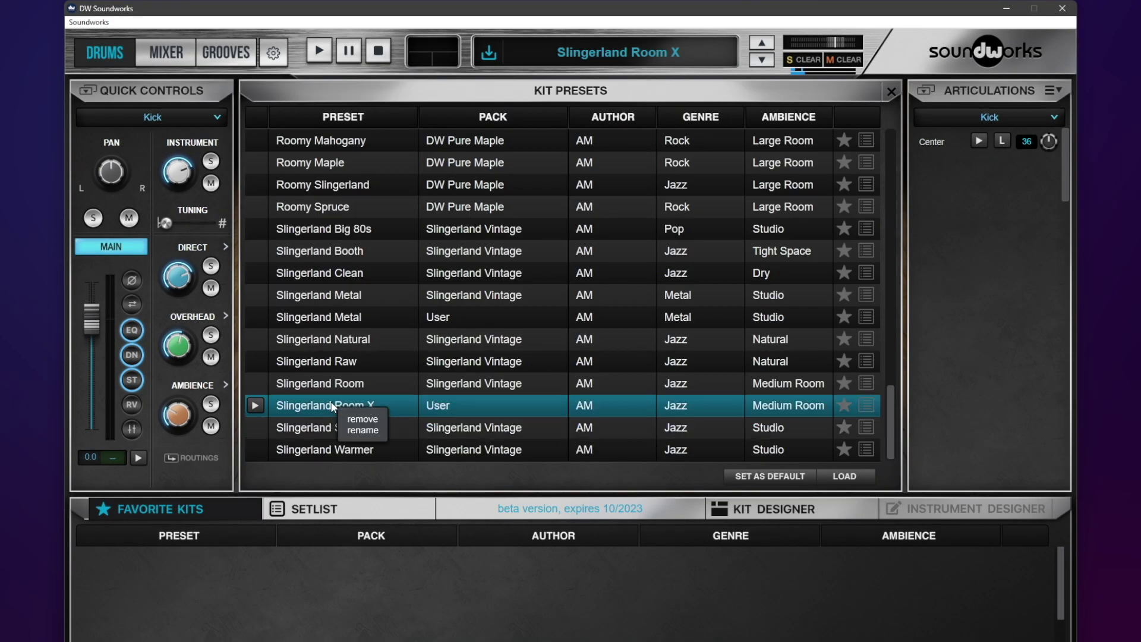
left_click(363, 420)
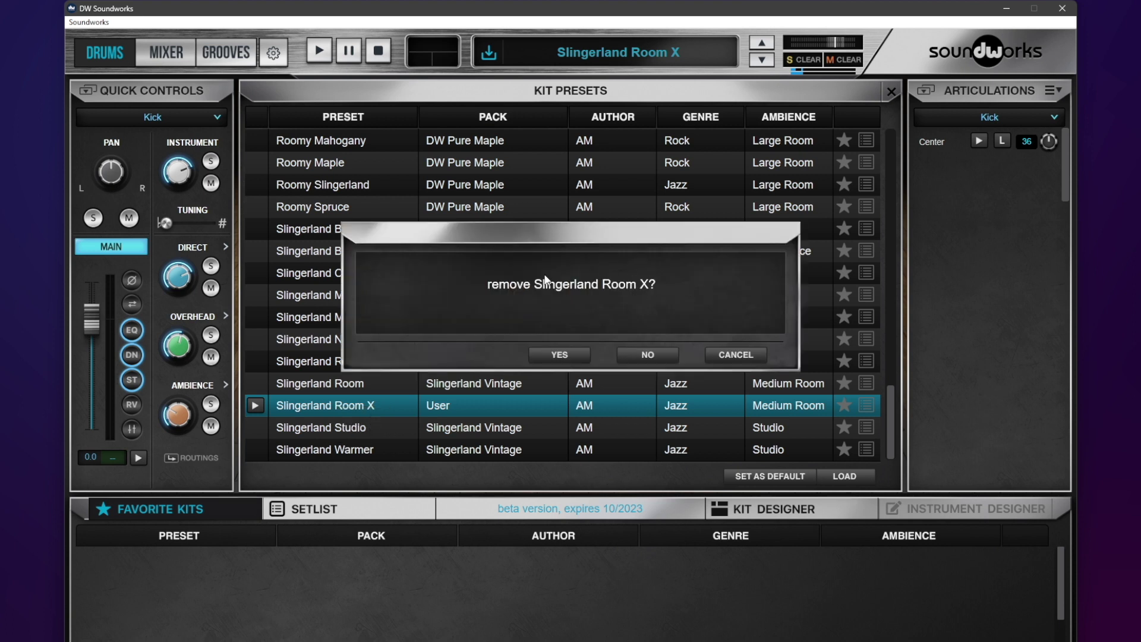
left_click(559, 355)
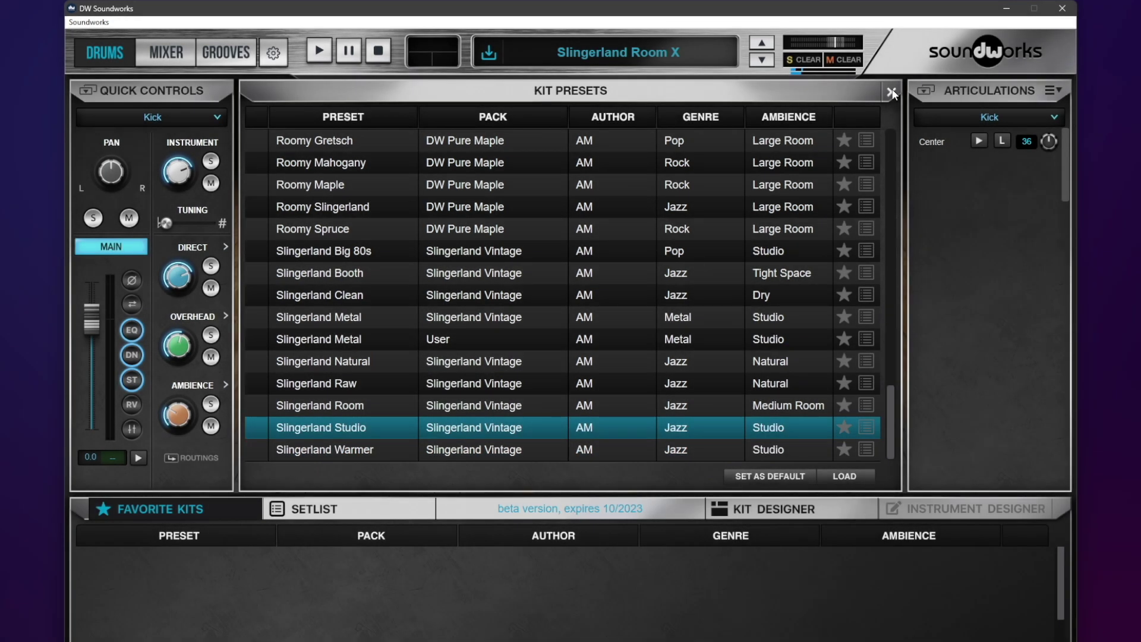
left_click(892, 92)
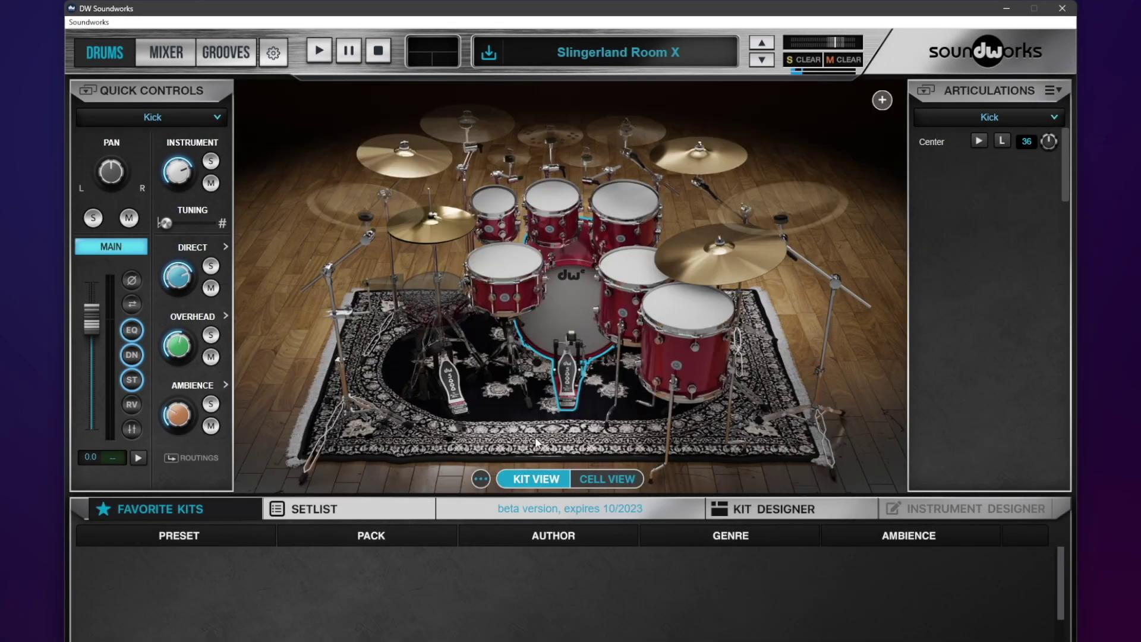
left_click(480, 479)
left_click(508, 522)
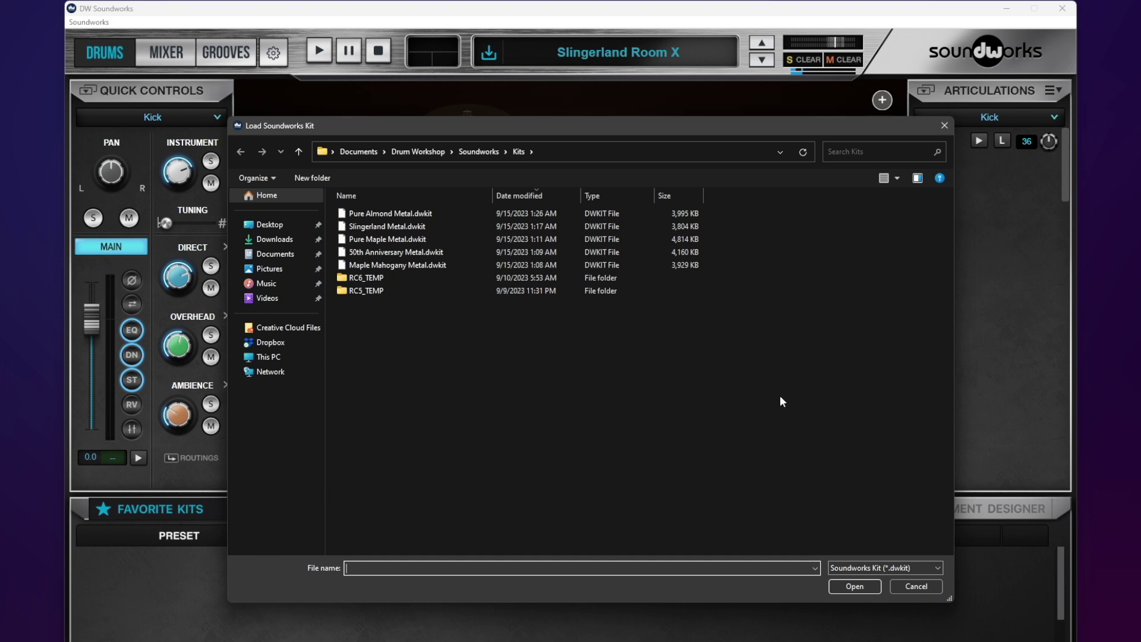
left_click(921, 586)
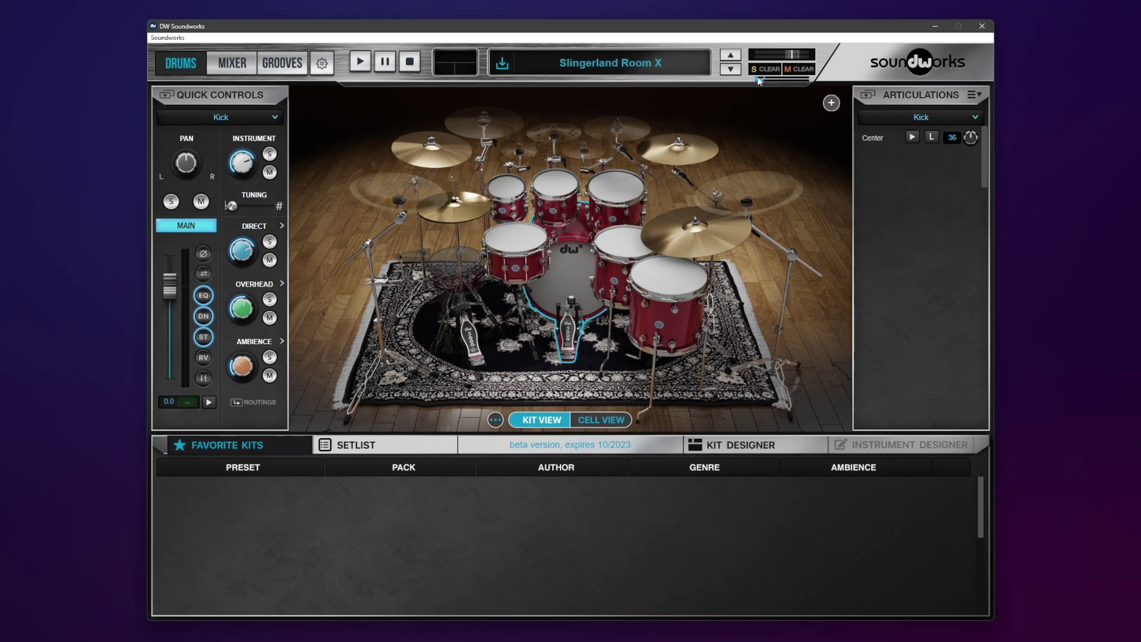
Step: Reopen the Kit Presets browser to confirm Slingerland Room X is gone from the Slingerland Vintage entries
left_click(602, 63)
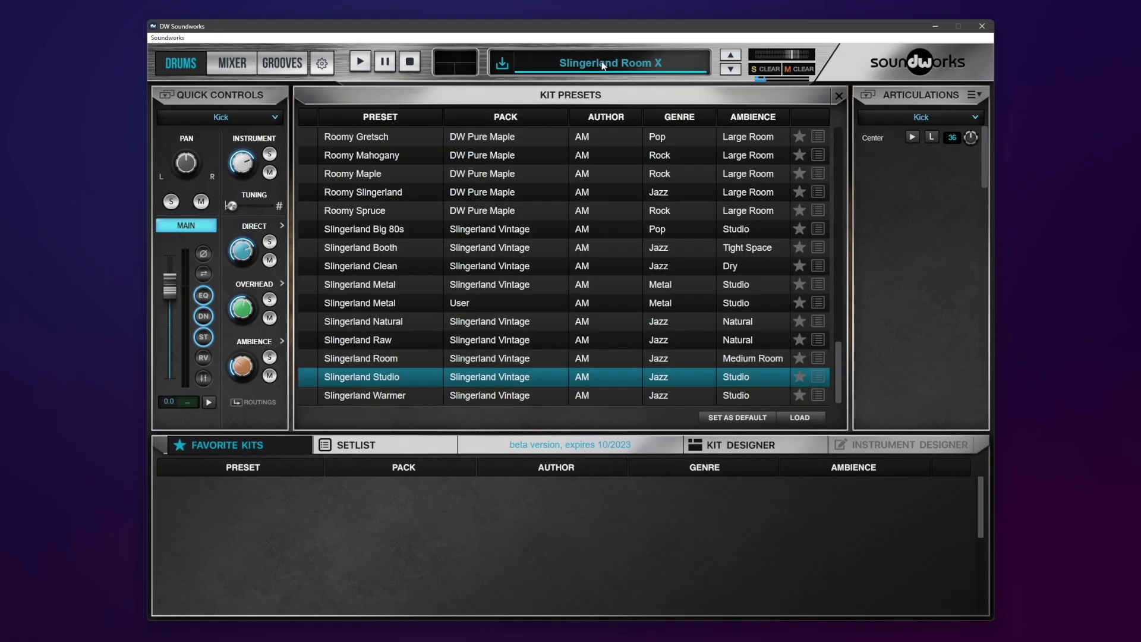